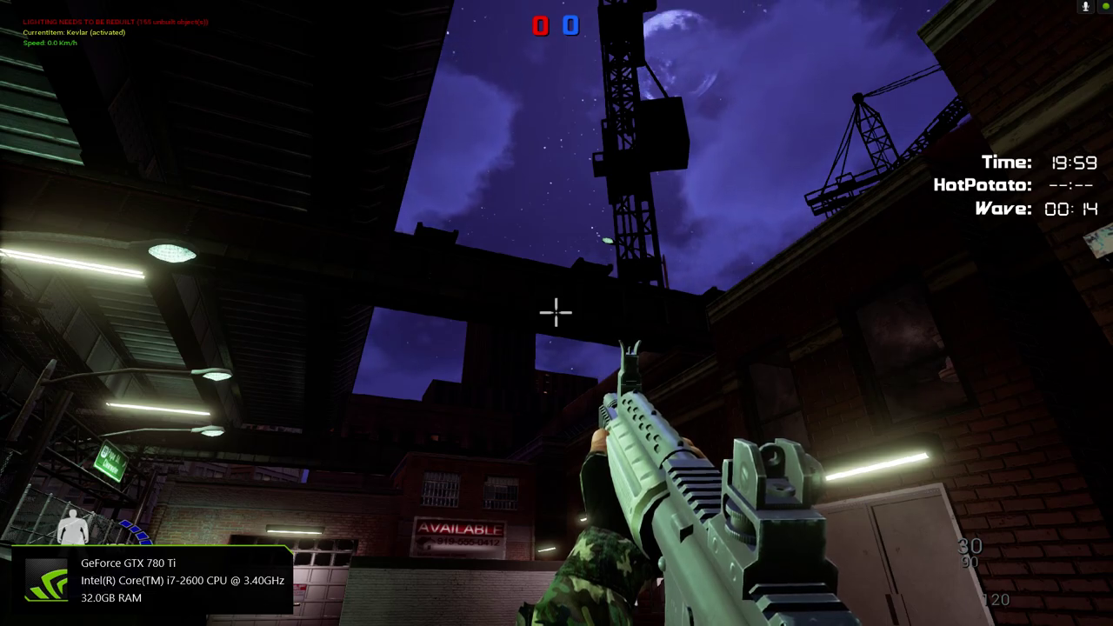
# Look over the night lighting of the street level in play mode, and end the play session.
pyautogui.press('w')
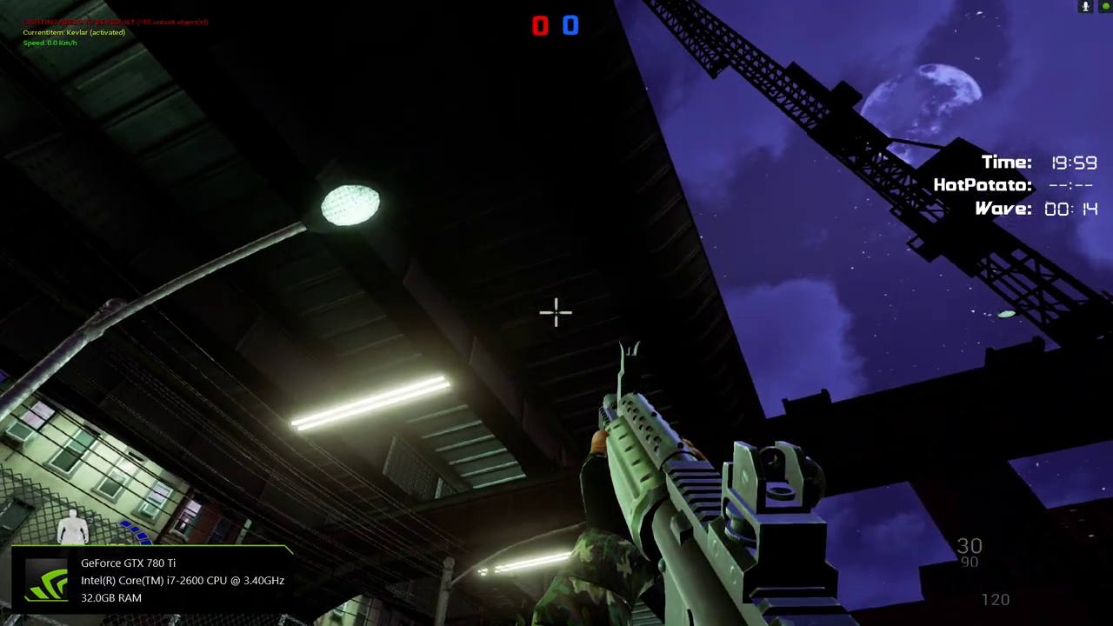
pyautogui.press('w')
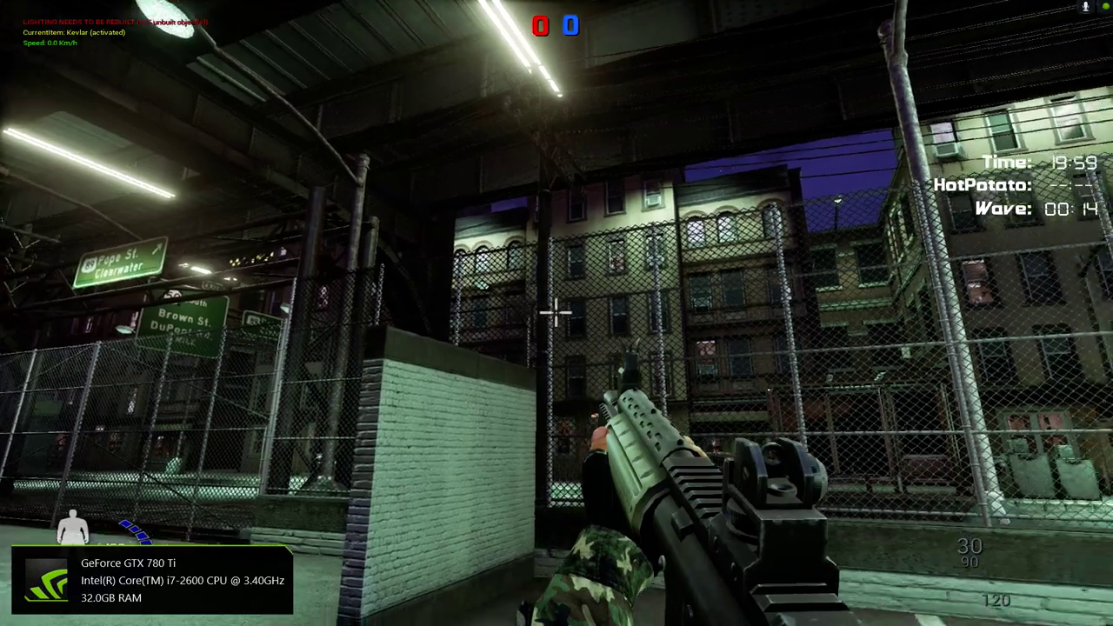
pyautogui.press('w')
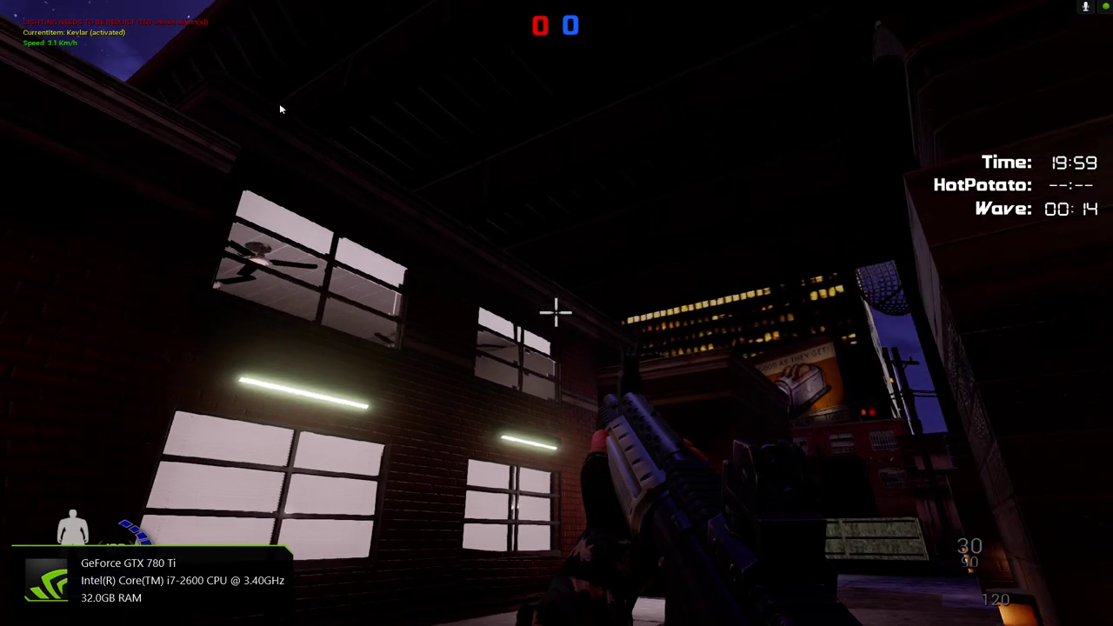
pyautogui.press('Escape')
# Select the point light beside the street lamp in front of the pale apartment building, and leave the full-screen viewport.
pyautogui.moveTo(447, 77); pyautogui.dragTo(69, 244, button='right')
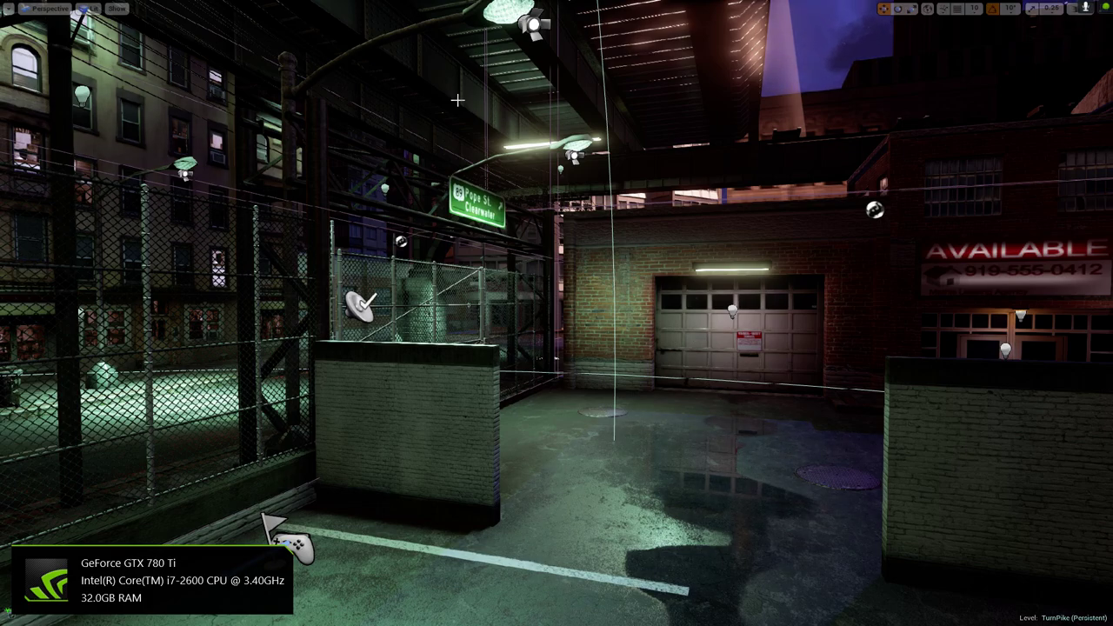
pyautogui.press('s')
pyautogui.moveTo(596, 128); pyautogui.dragTo(561, 133, button='right')
pyautogui.press('w')
pyautogui.moveTo(640, 314); pyautogui.dragTo(749, 288, button='right')
pyautogui.press('a')
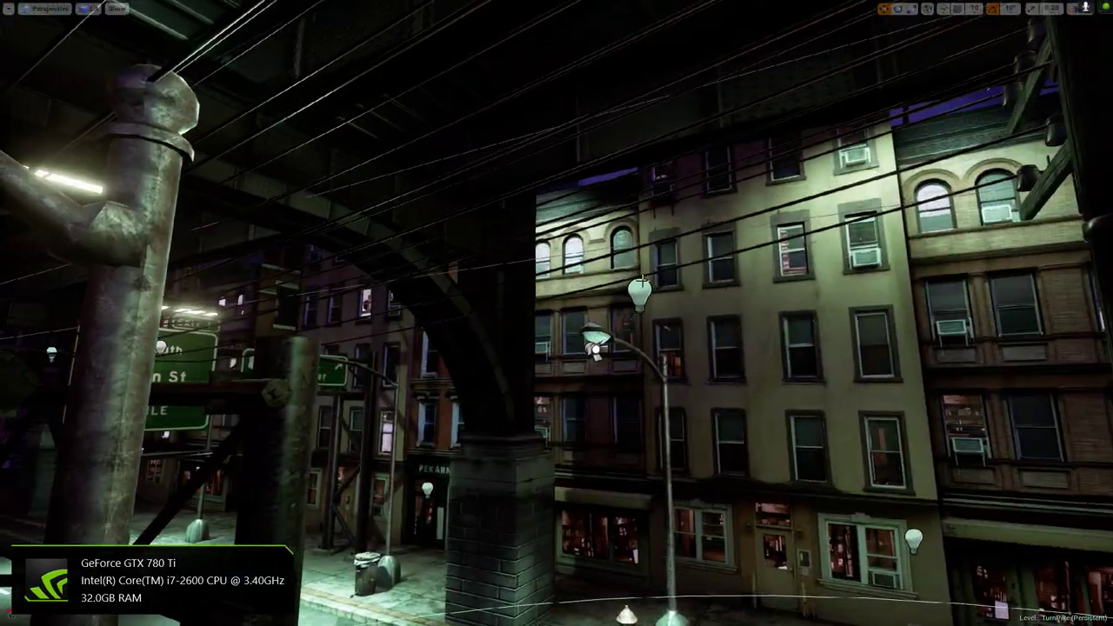
pyautogui.click(639, 293)
pyautogui.moveTo(638, 292); pyautogui.dragTo(853, 310, button='right')
pyautogui.press('s')
pyautogui.moveTo(591, 252); pyautogui.dragTo(766, 309, button='right')
pyautogui.press('F11')
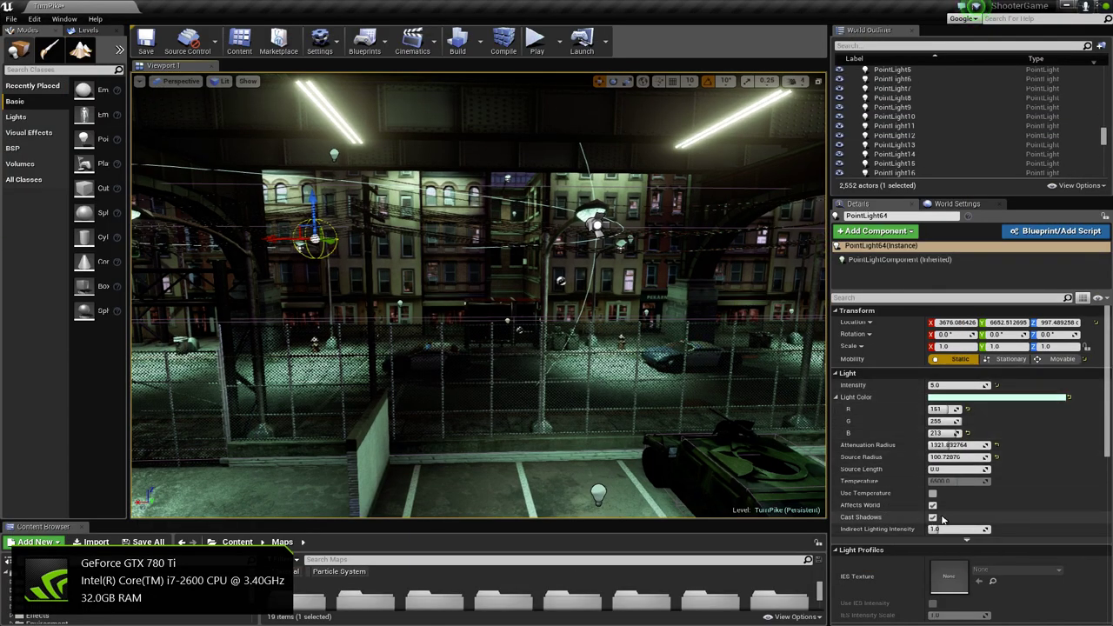
# Try the selected street point light without Cast Shadows and inspect its effect around the parking area.
pyautogui.click(936, 519)
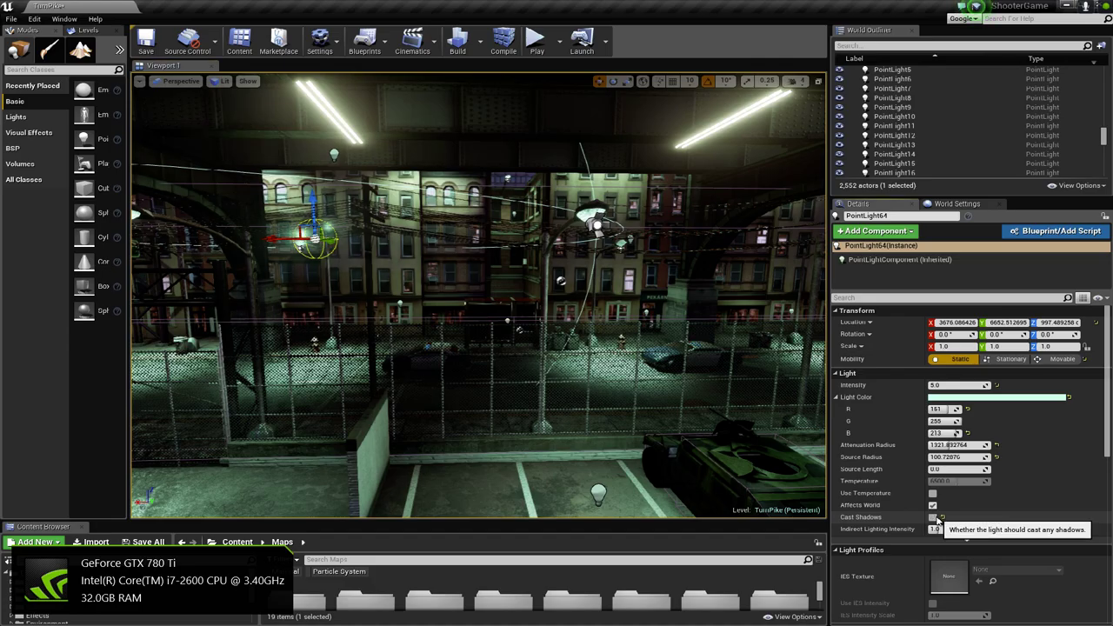
pyautogui.moveTo(591, 348); pyautogui.dragTo(783, 317, button='right')
pyautogui.press('w')
pyautogui.moveTo(662, 453); pyautogui.dragTo(689, 469, button='right')
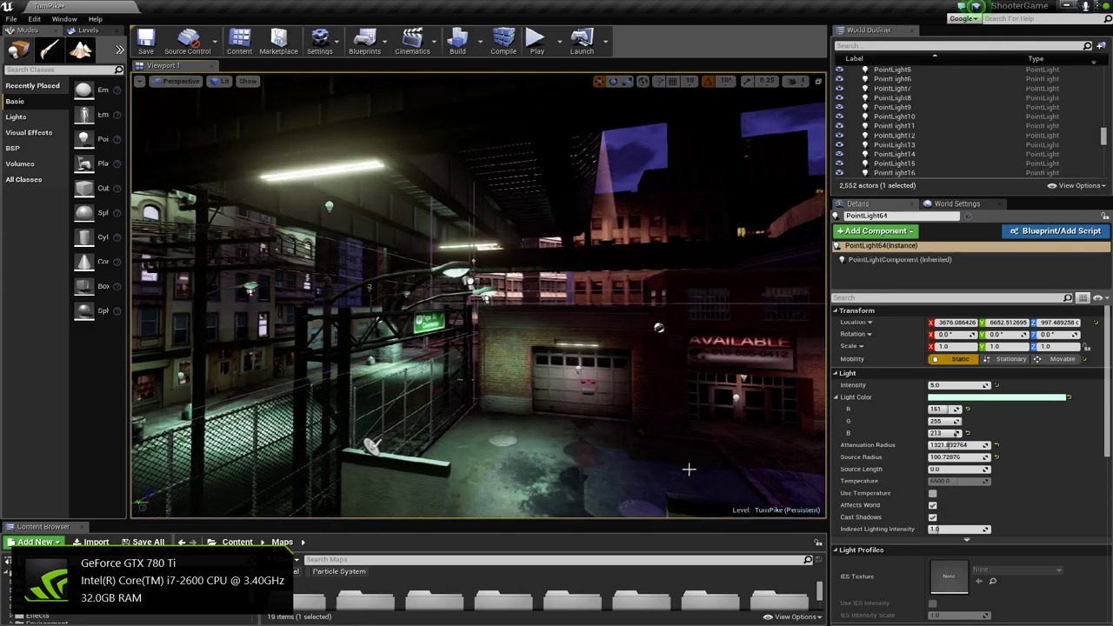
# Disable Cast Shadows on the street point light, inspect the overpass and nearby facades, and re-enable the option.
pyautogui.click(934, 516)
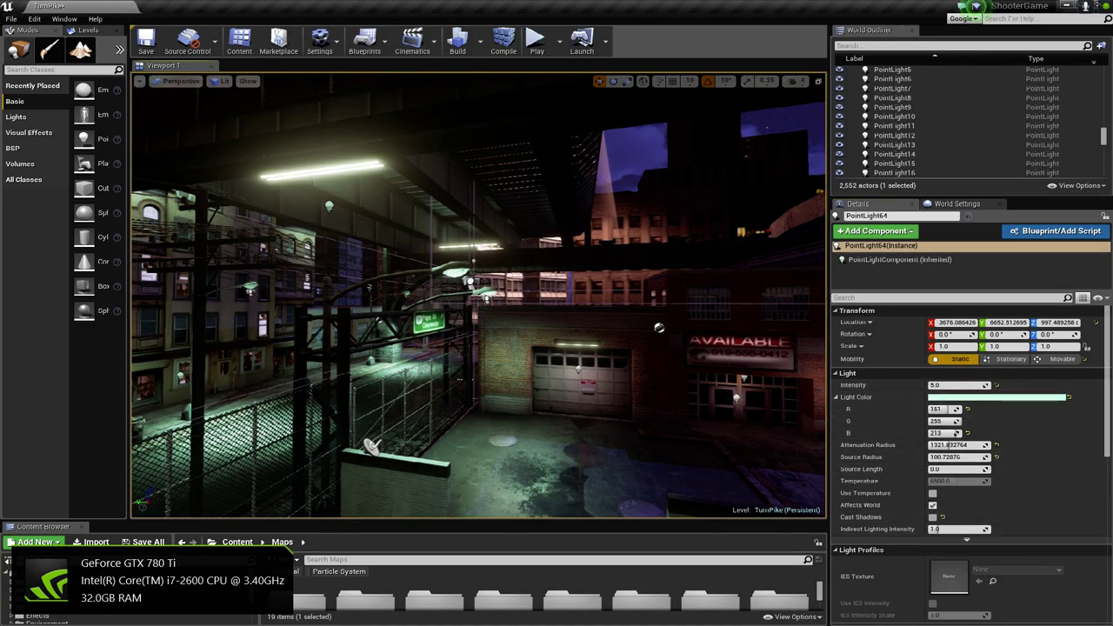
pyautogui.moveTo(626, 330); pyautogui.dragTo(487, 357, button='right')
pyautogui.moveTo(478, 295); pyautogui.dragTo(479, 296, button='right')
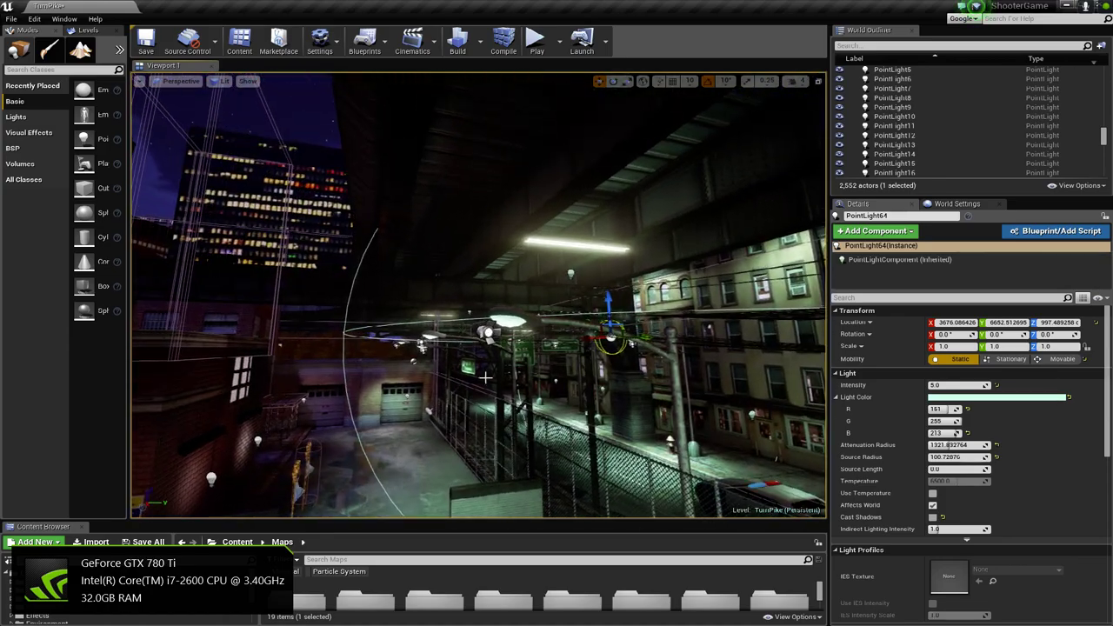
pyautogui.moveTo(643, 385); pyautogui.dragTo(761, 410, button='right')
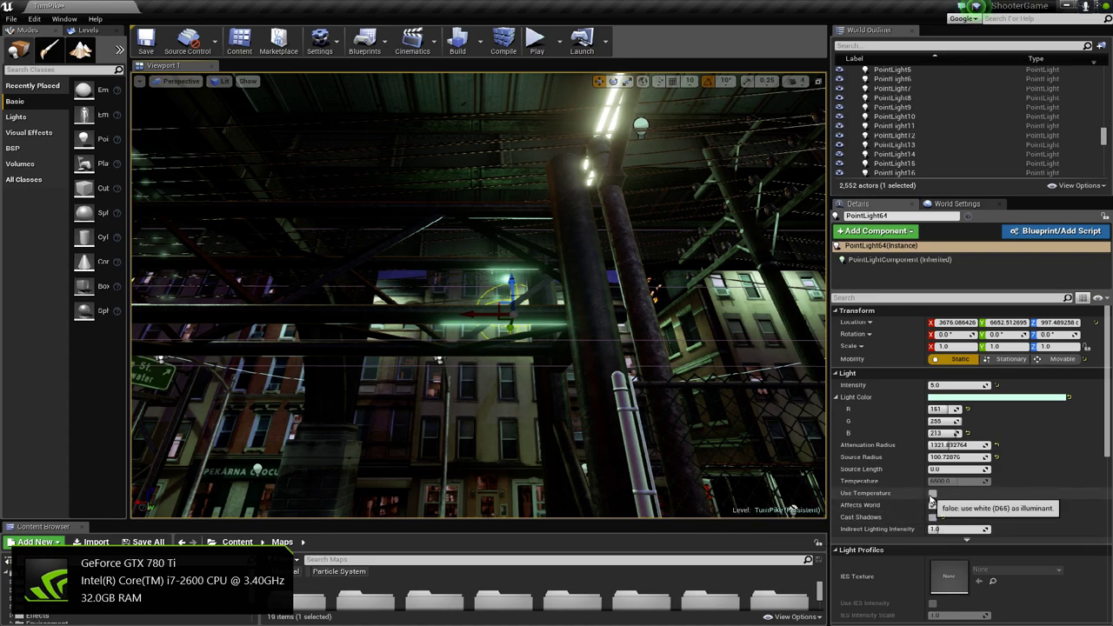
pyautogui.click(933, 518)
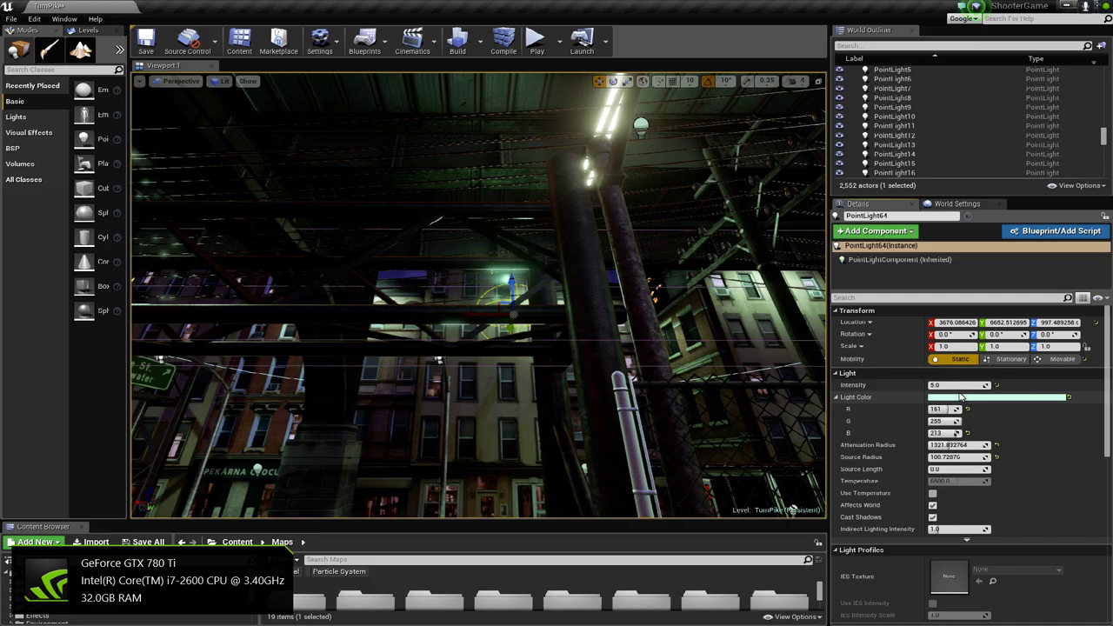
pyautogui.moveTo(652, 270); pyautogui.dragTo(1002, 280, button='right')
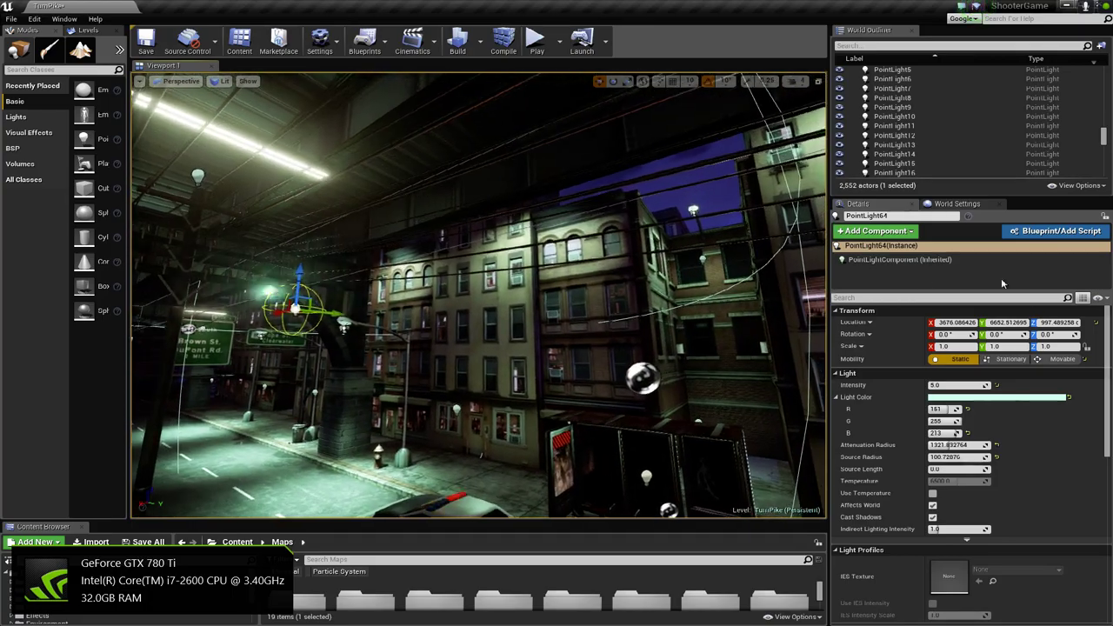
# Examine the street point light's colour in the Color Picker and close it without changes.
pyautogui.click(973, 399)
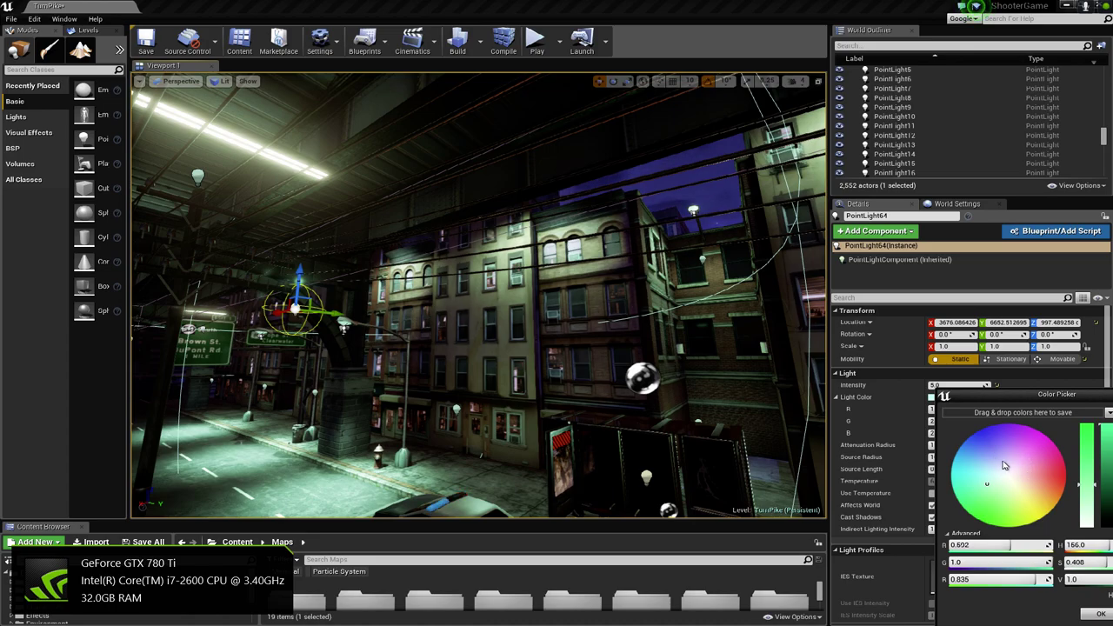
pyautogui.moveTo(1079, 399); pyautogui.dragTo(837, 364)
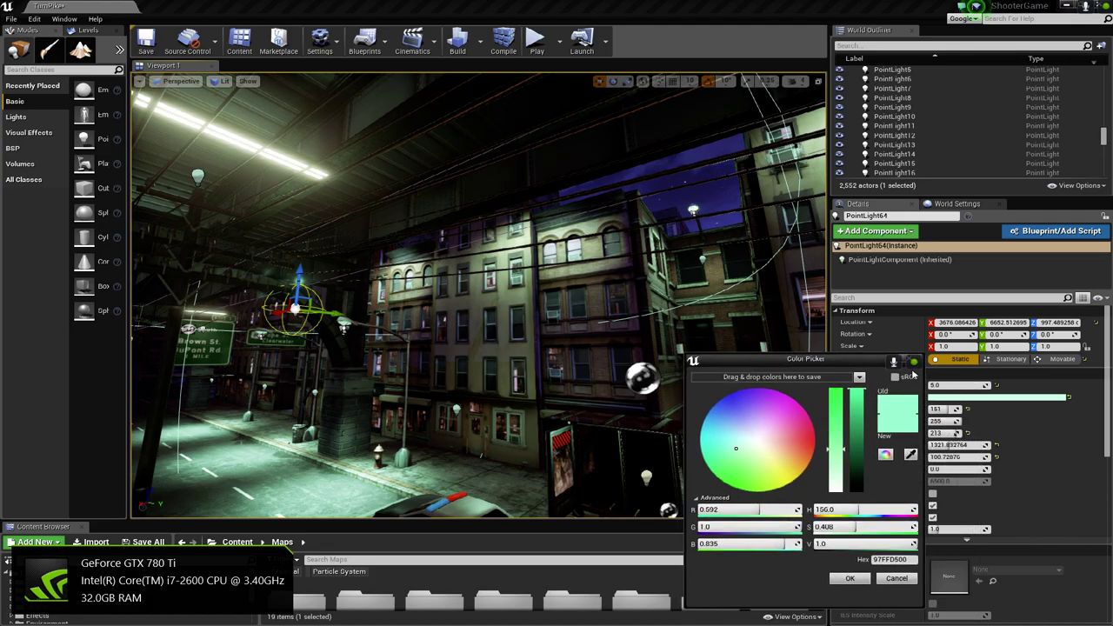
pyautogui.click(916, 361)
# Widen the Modes panel and place a new point light near the corner of the dark brick building.
pyautogui.moveTo(617, 358); pyautogui.dragTo(356, 352, button='right')
pyautogui.press('w')
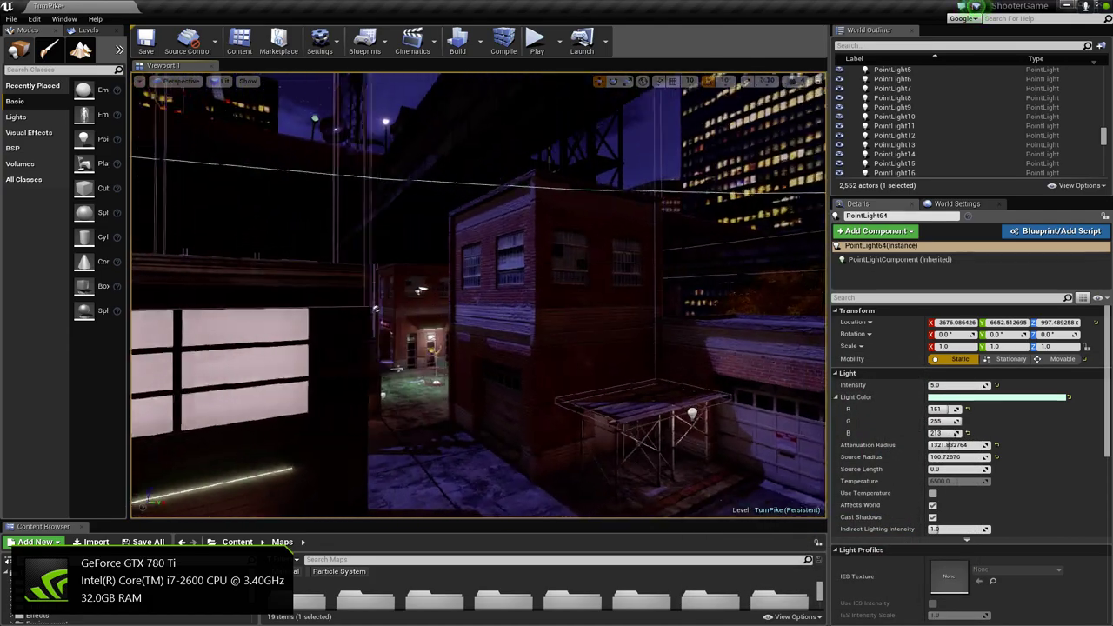
pyautogui.moveTo(524, 377)
pyautogui.mouseDown(button='right')
pyautogui.moveTo(527, 435)
pyautogui.moveTo(470, 466)
pyautogui.moveTo(395, 456)
pyautogui.moveTo(524, 378)
pyautogui.mouseUp(button='right')
pyautogui.moveTo(383, 337); pyautogui.dragTo(383, 338, button='right')
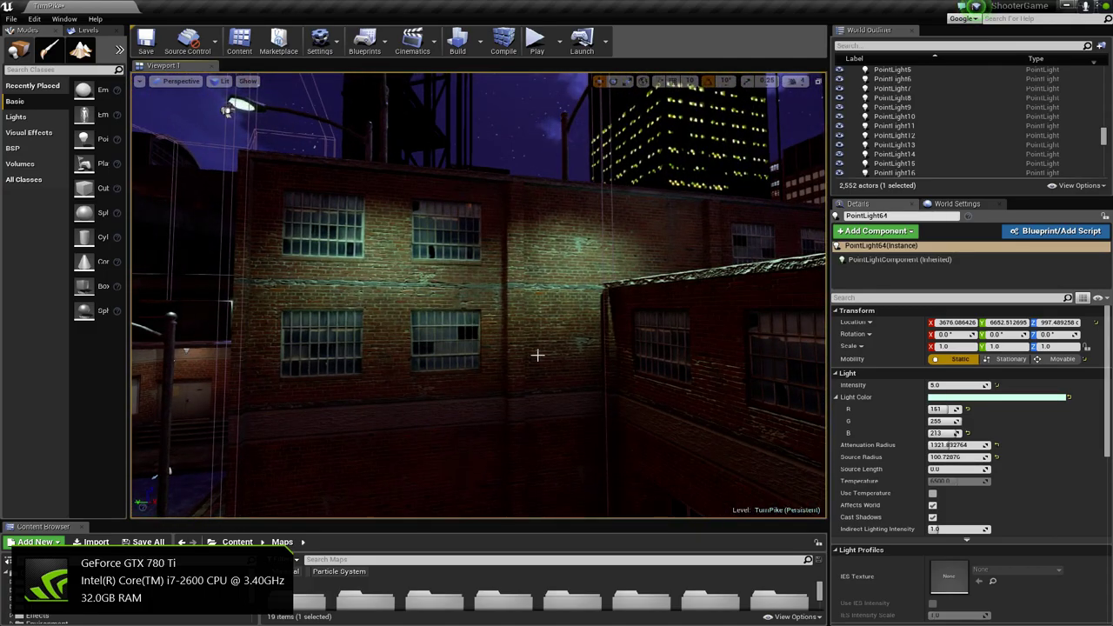
pyautogui.moveTo(538, 355); pyautogui.dragTo(537, 354, button='right')
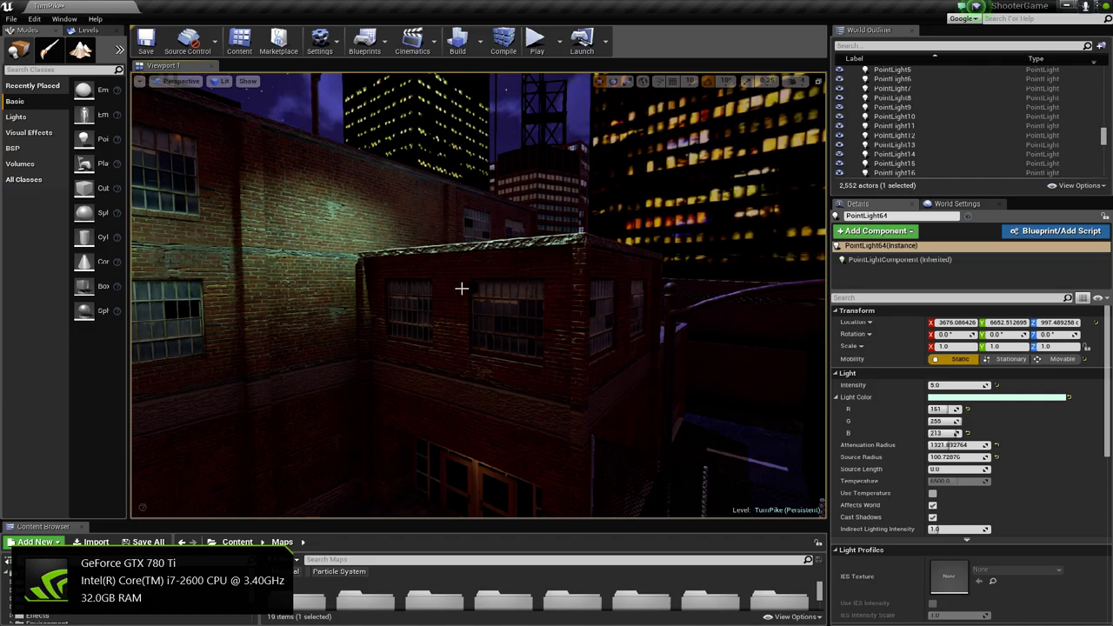
pyautogui.moveTo(478, 295); pyautogui.dragTo(391, 344, button='right')
pyautogui.moveTo(130, 179); pyautogui.dragTo(265, 180)
pyautogui.moveTo(560, 271); pyautogui.dragTo(572, 313)
# Move the new point light in front of the building's upper windows, to about X -203, Y -319, Z 969.
pyautogui.moveTo(580, 237); pyautogui.dragTo(534, 161)
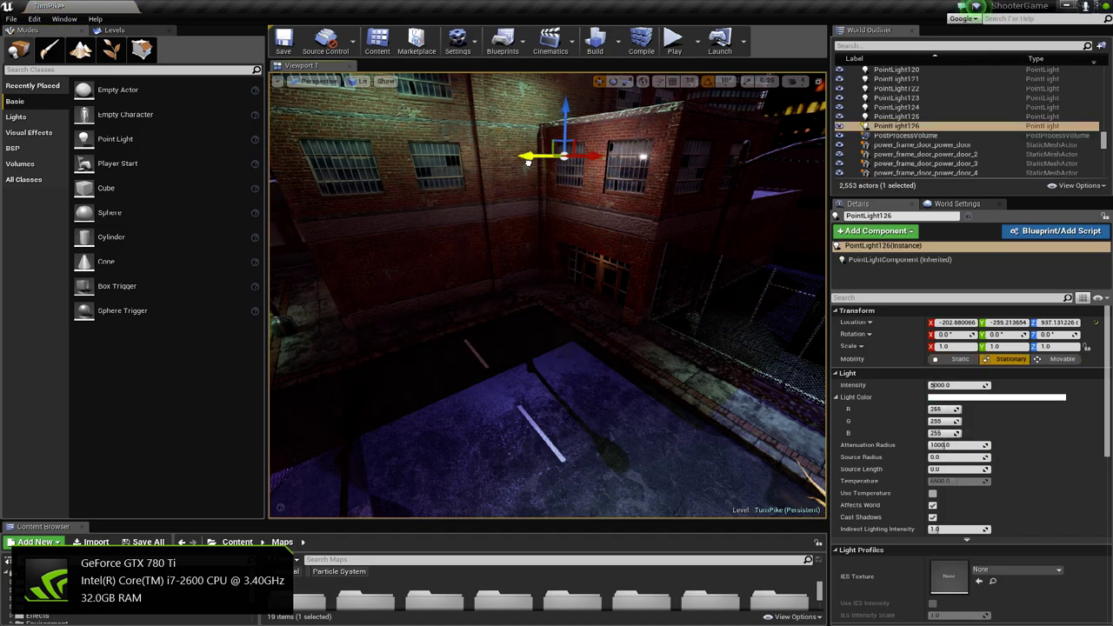
pyautogui.moveTo(562, 111)
pyautogui.mouseDown()
pyautogui.moveTo(571, 85)
pyautogui.moveTo(570, 99)
pyautogui.mouseUp()
pyautogui.moveTo(529, 142); pyautogui.dragTo(545, 148)
pyautogui.moveTo(576, 104); pyautogui.dragTo(577, 95)
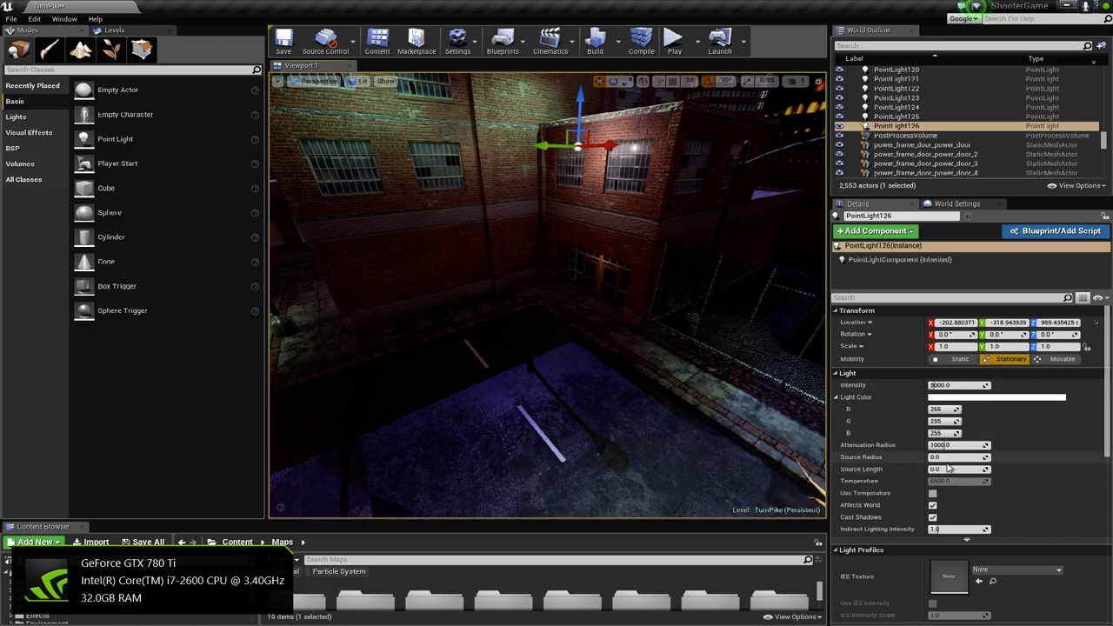
# Set the new light's attenuation radius to about 4603 and its colour to warm white (R 255, G 243, B 233).
pyautogui.moveTo(943, 446); pyautogui.dragTo(1009, 445)
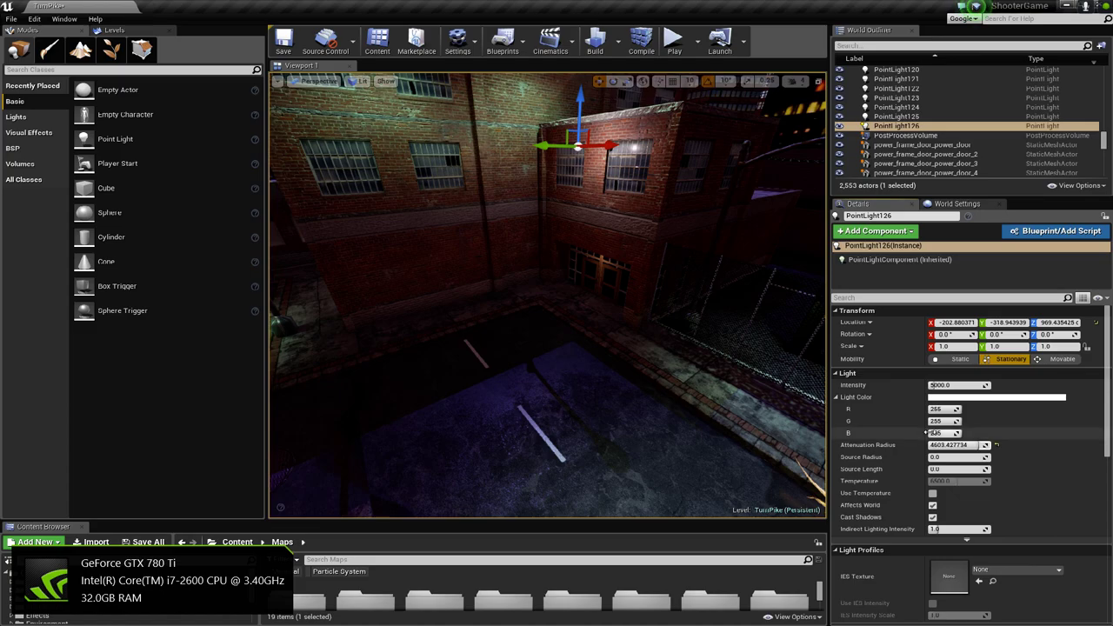
pyautogui.click(979, 398)
pyautogui.moveTo(1012, 468)
pyautogui.mouseDown()
pyautogui.moveTo(1016, 498)
pyautogui.moveTo(1015, 481)
pyautogui.mouseUp()
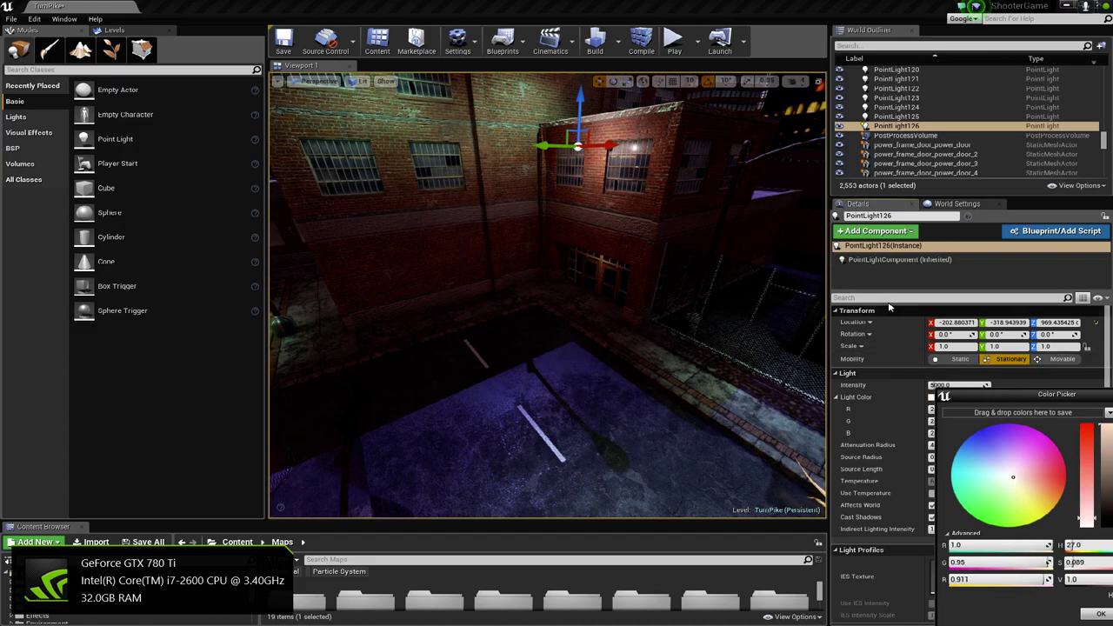
pyautogui.moveTo(1097, 403); pyautogui.dragTo(961, 415)
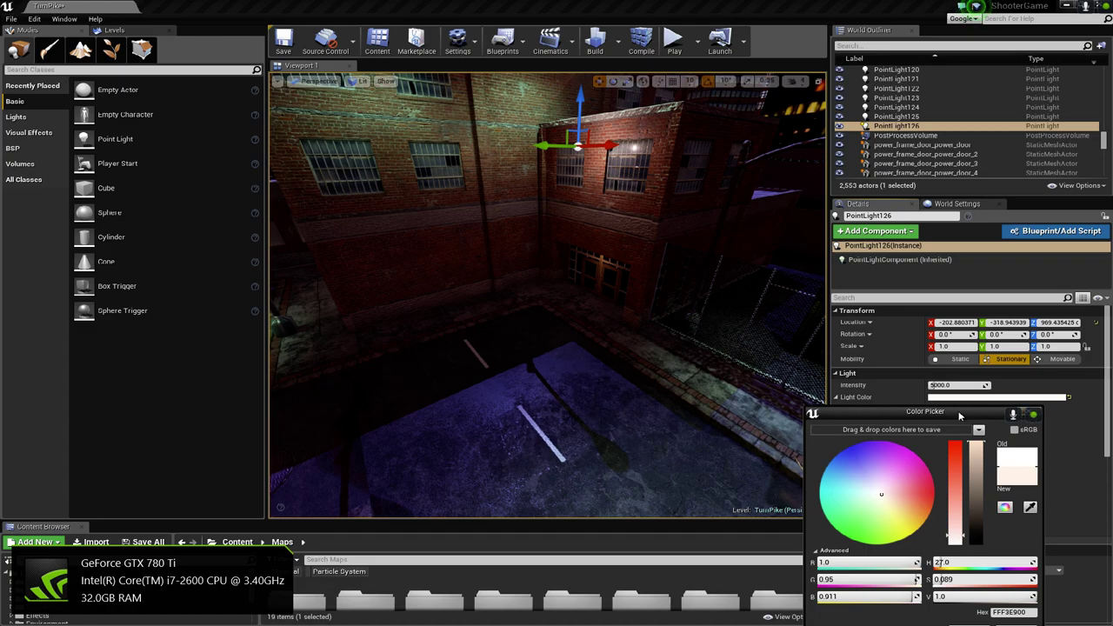
pyautogui.moveTo(960, 416); pyautogui.dragTo(982, 268)
pyautogui.click(991, 483)
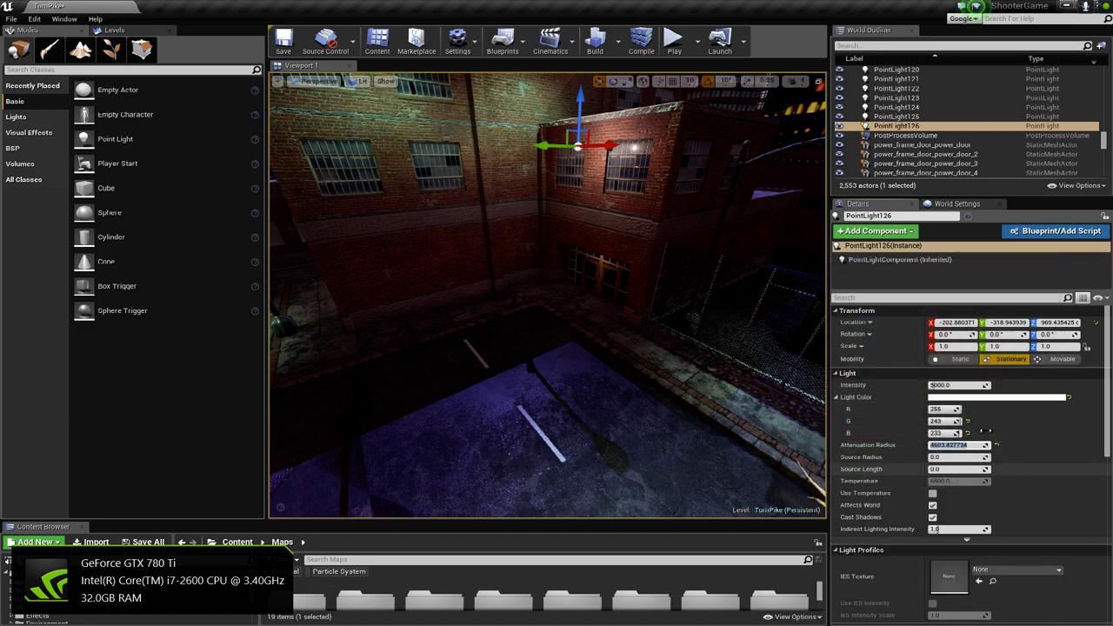
# Raise the new point light's intensity to about 17955.
pyautogui.moveTo(612, 281); pyautogui.dragTo(612, 281, button='right')
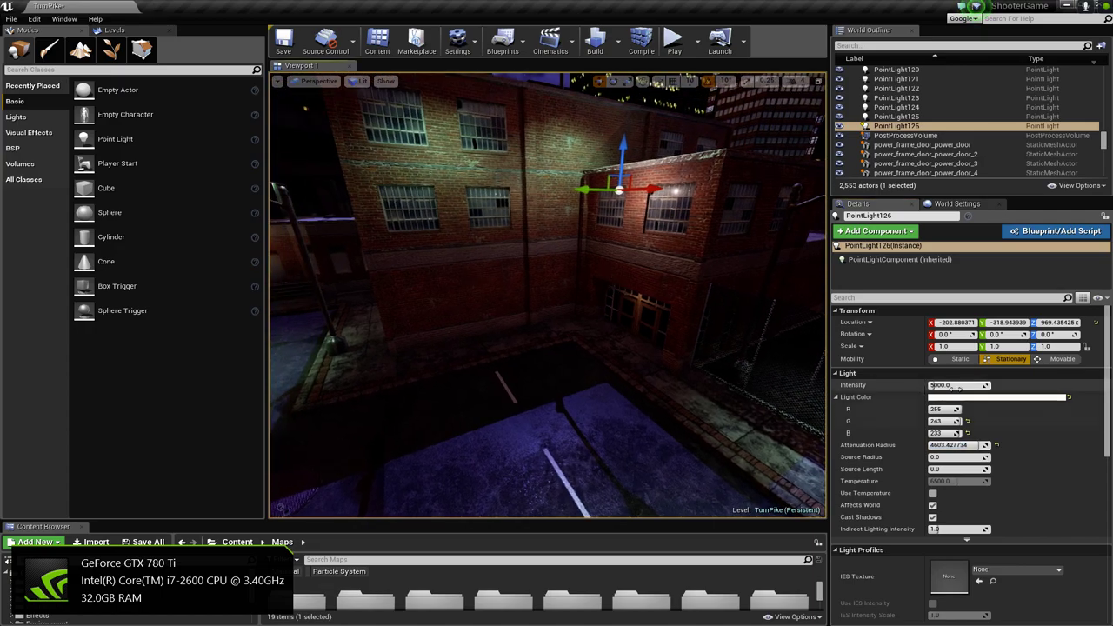
pyautogui.moveTo(937, 386); pyautogui.dragTo(954, 386)
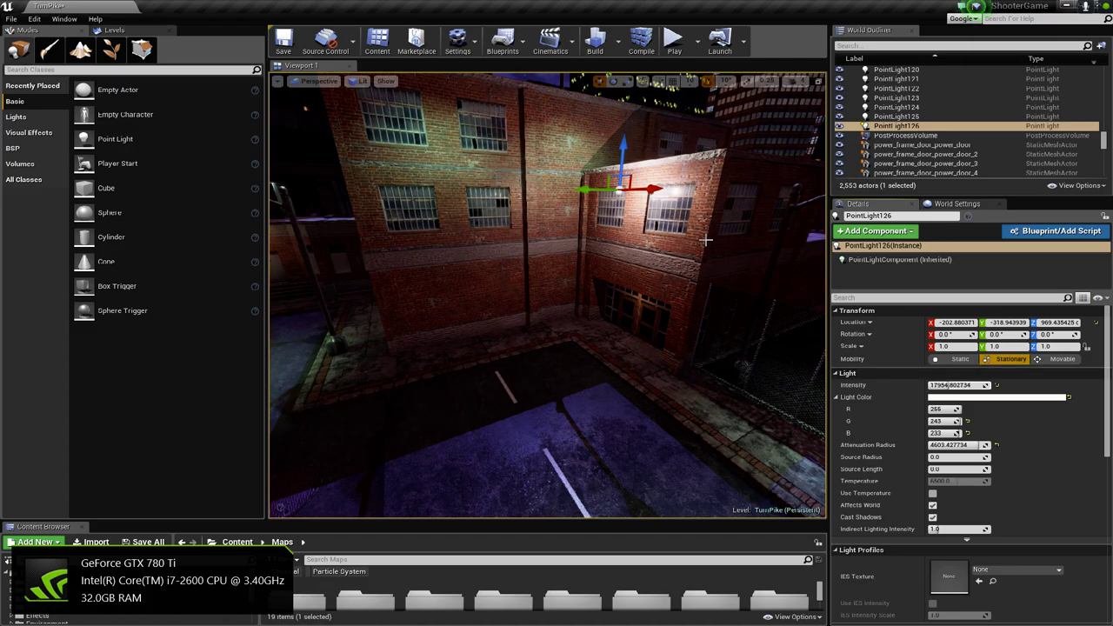
# Filter the light's properties by "inv", disable Use Inverse Squared Falloff, and clear the filter.
pyautogui.click(901, 298)
pyautogui.write('inv')
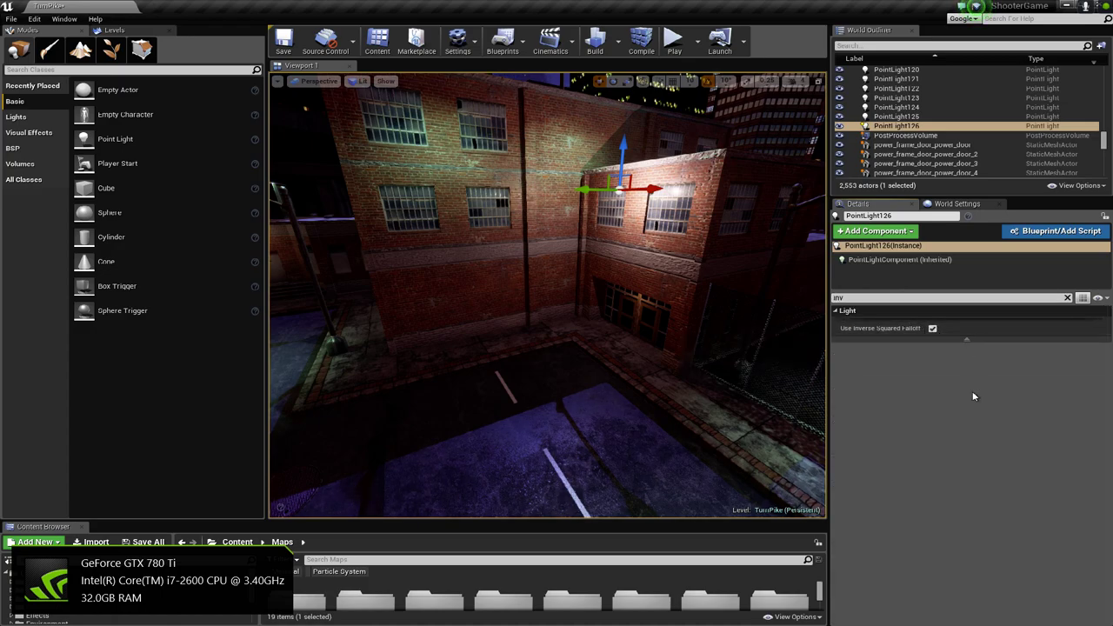
pyautogui.click(932, 328)
pyautogui.click(874, 299)
pyautogui.press('BackSpace')
pyautogui.press('BackSpace')
pyautogui.press('BackSpace')
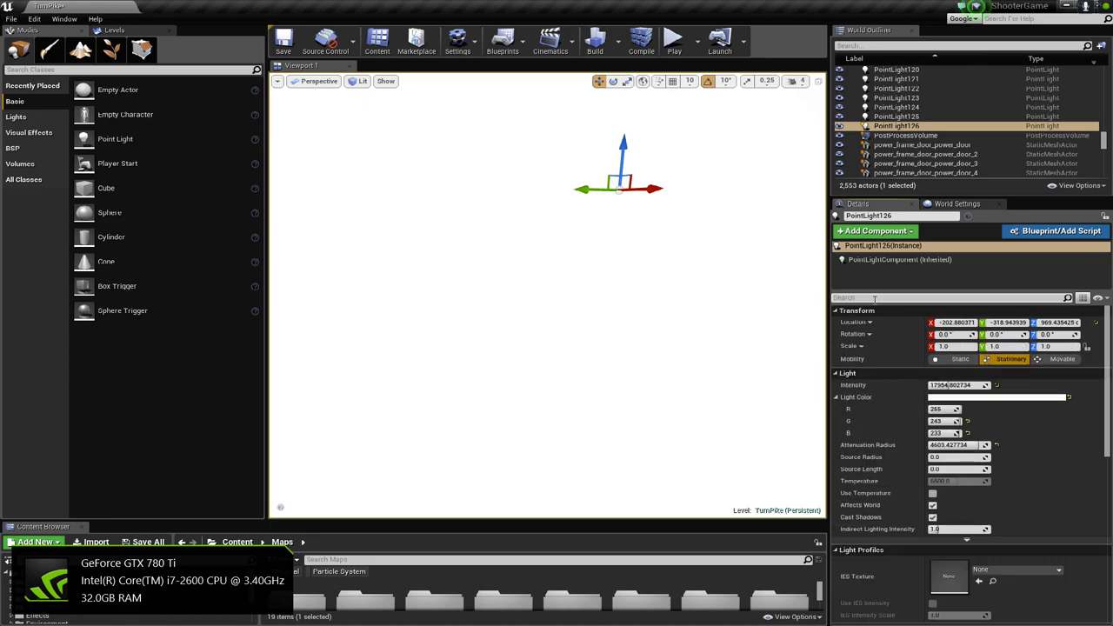
# Lower the new point light's intensity to 1.0.
pyautogui.moveTo(955, 384); pyautogui.dragTo(931, 385)
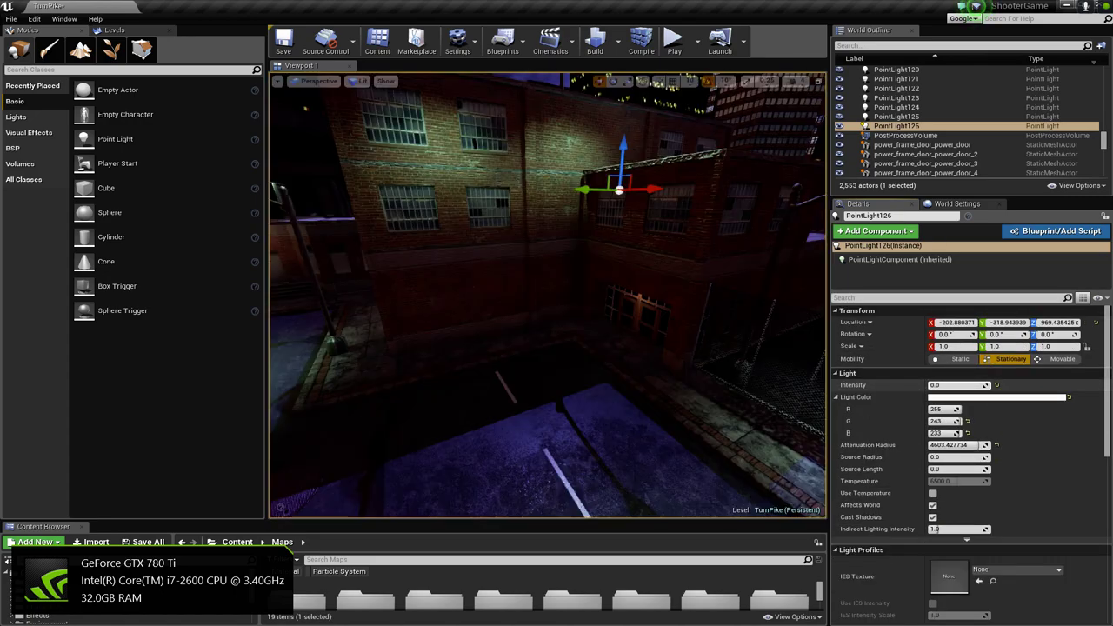
pyautogui.click(950, 387)
pyautogui.write('1')
pyautogui.press('Return')
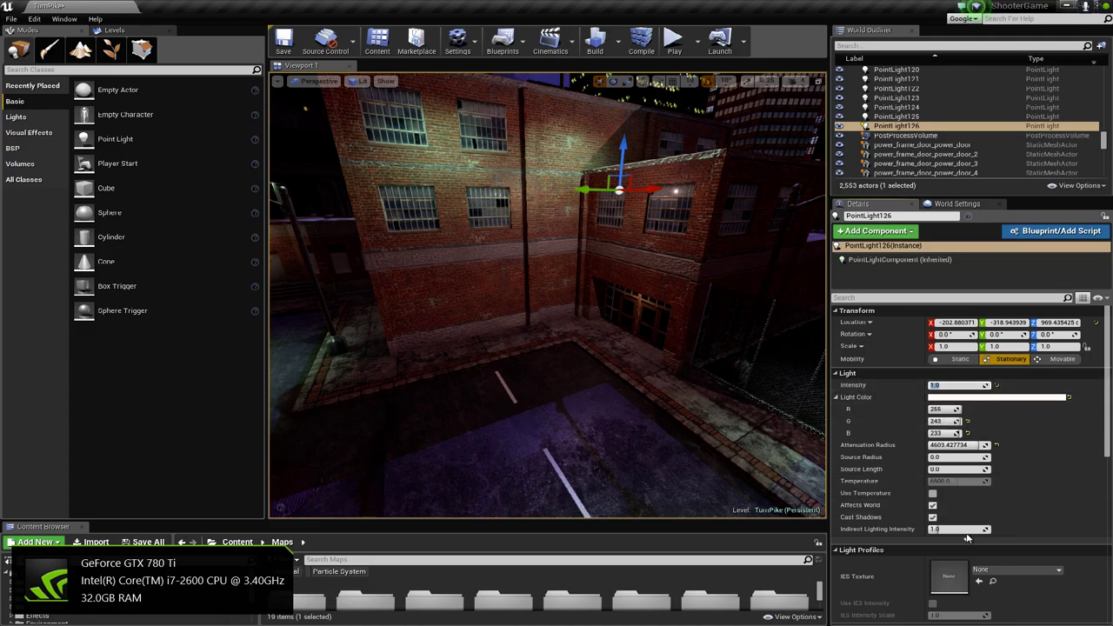
# Disable Cast Shadows on the new point light, comparing the brick building with shadows on and off.
pyautogui.click(934, 519)
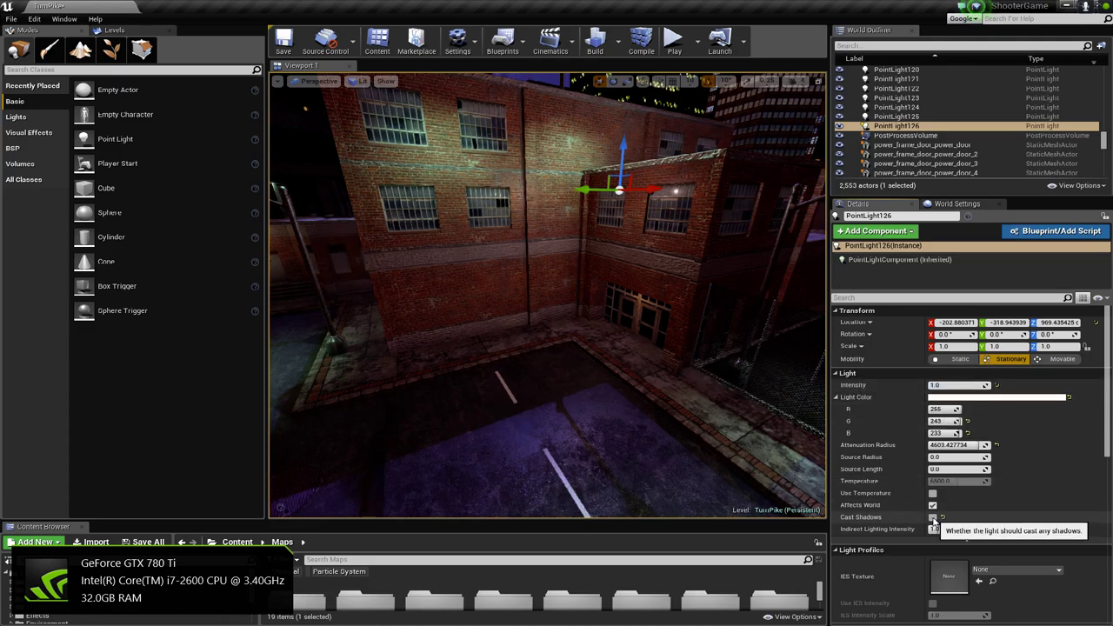
pyautogui.moveTo(557, 464); pyautogui.dragTo(522, 309, button='right')
pyautogui.press('s')
pyautogui.press('w')
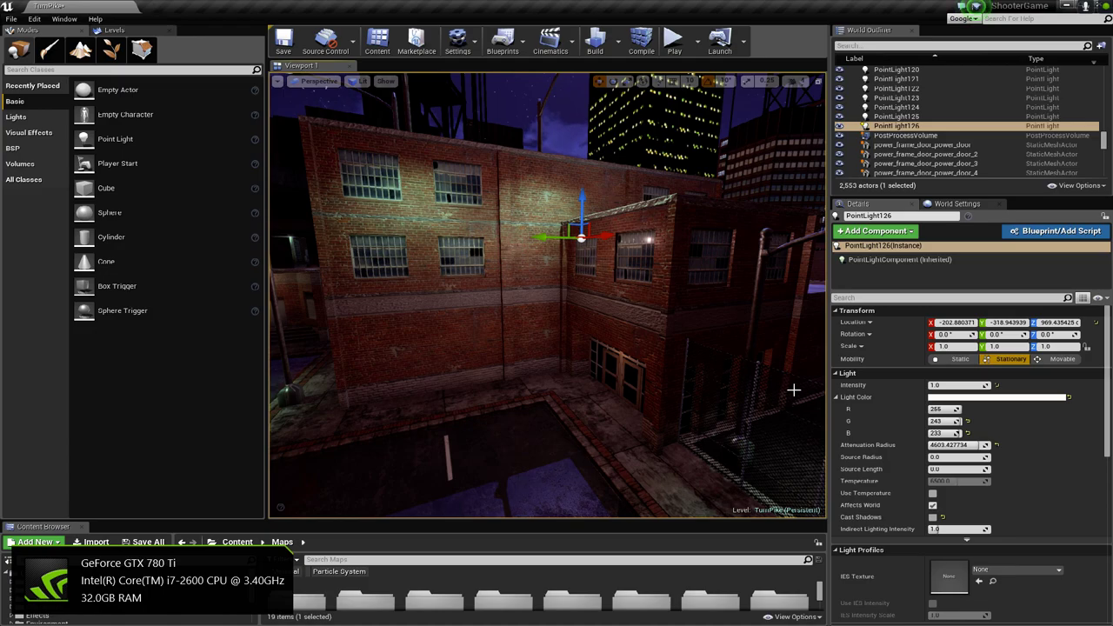
pyautogui.click(932, 517)
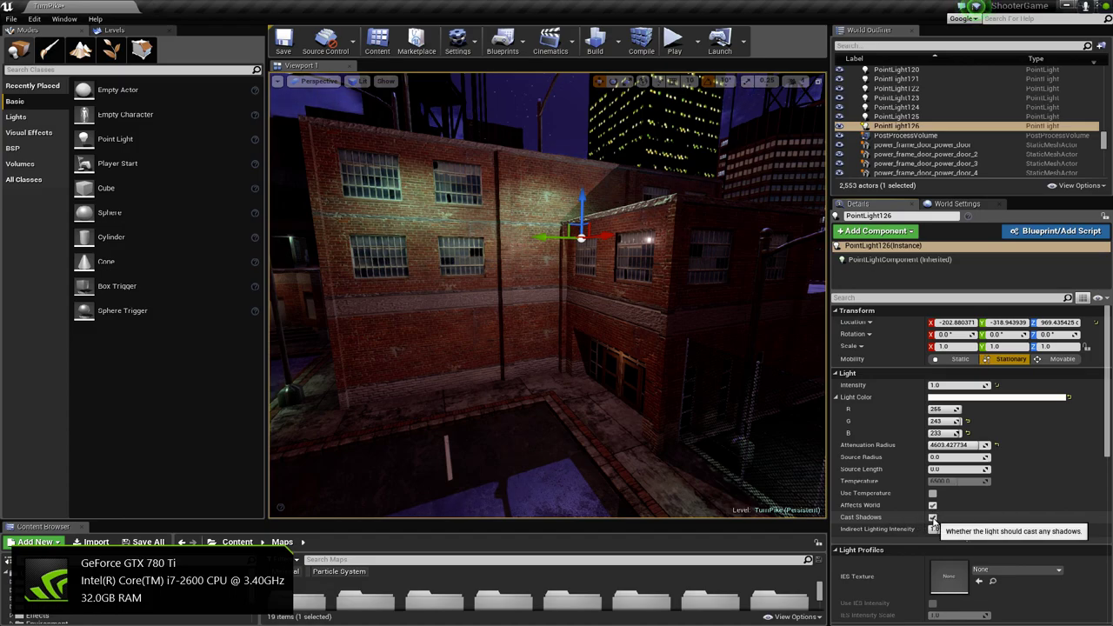
pyautogui.click(932, 518)
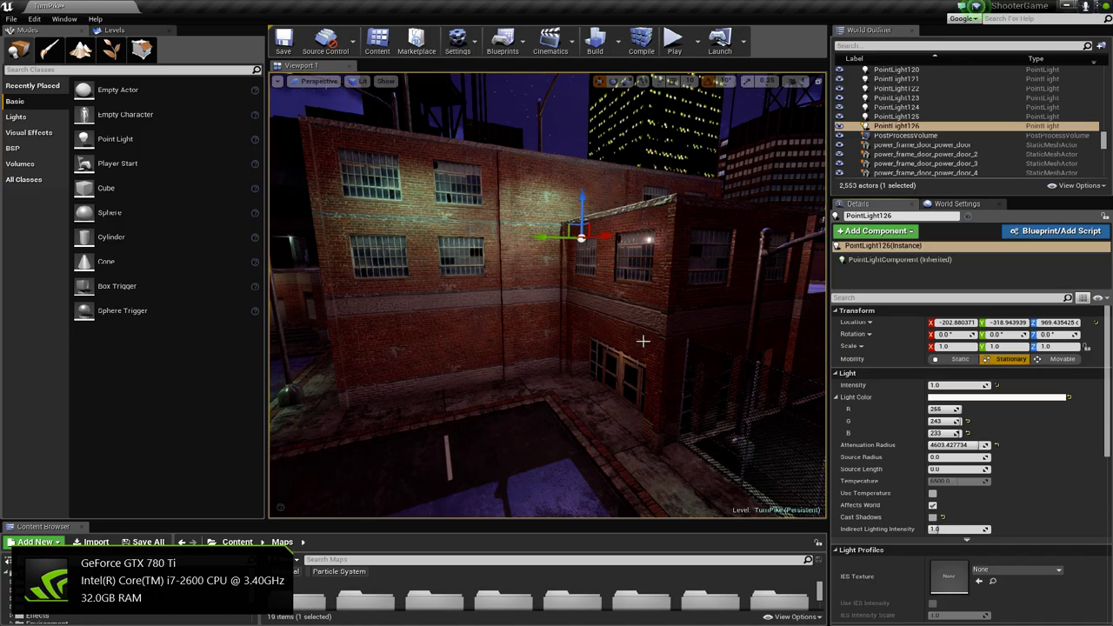
pyautogui.moveTo(608, 334)
pyautogui.mouseDown(button='right')
pyautogui.moveTo(605, 315)
pyautogui.moveTo(739, 392)
pyautogui.moveTo(765, 370)
pyautogui.moveTo(618, 320)
pyautogui.moveTo(608, 334)
pyautogui.mouseUp(button='right')
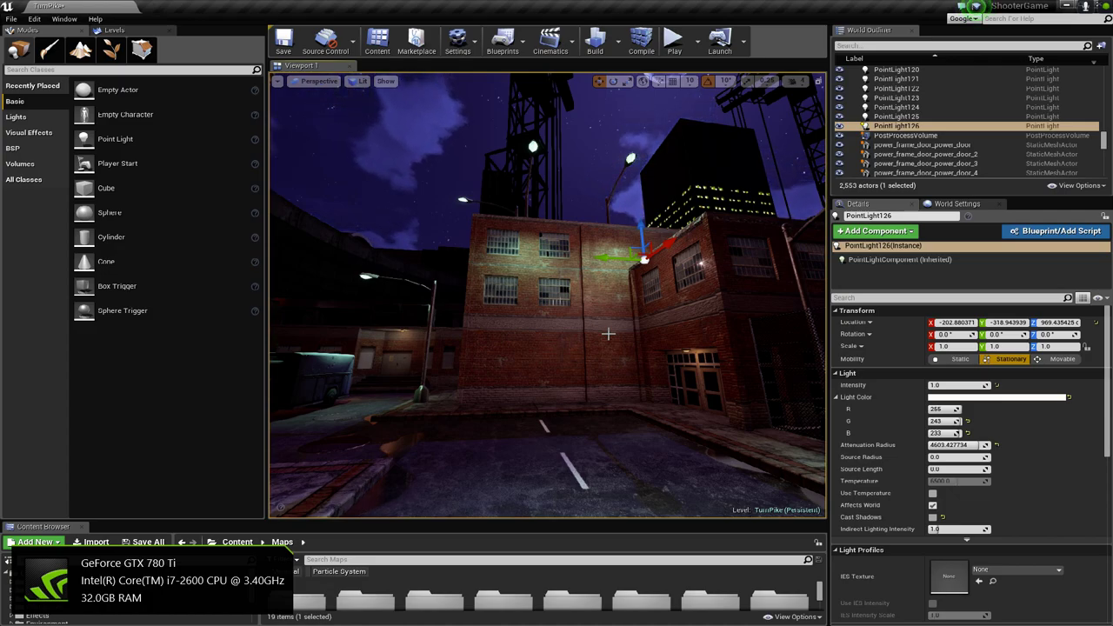
# Examine the street lamp above the brick building with its light cone shown, and survey the street for dark areas.
pyautogui.click(533, 148)
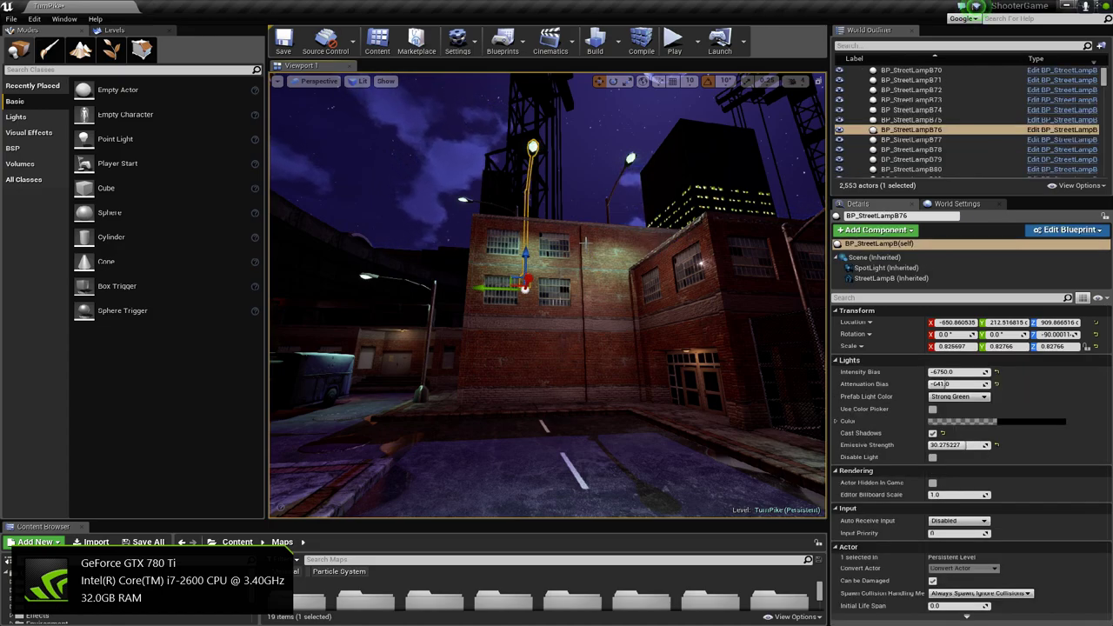
pyautogui.press('g')
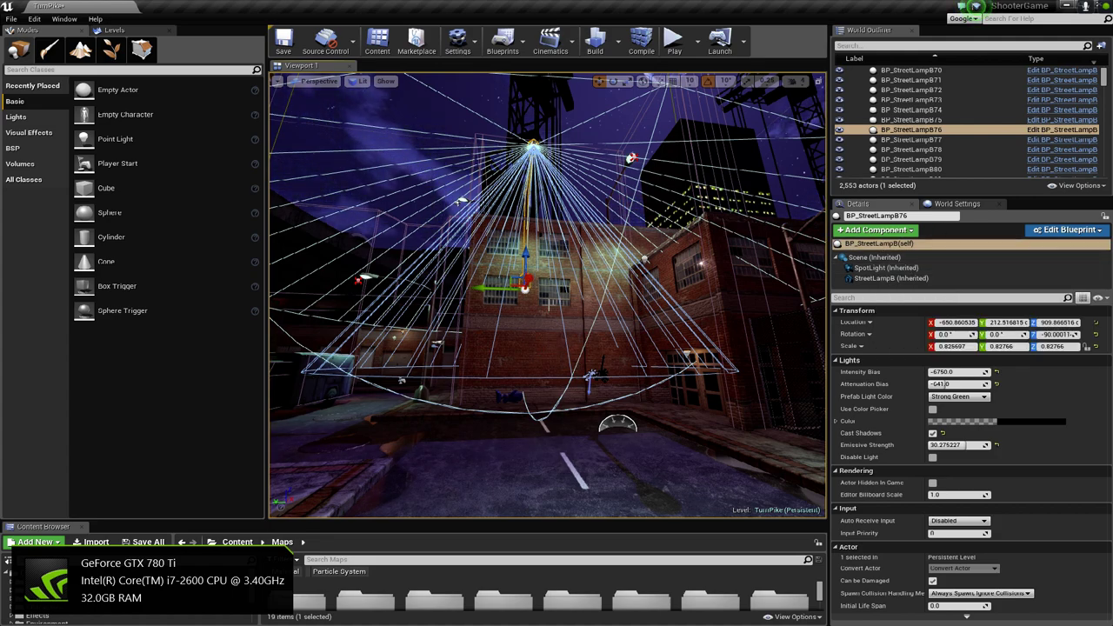
pyautogui.press('g')
pyautogui.moveTo(550, 331); pyautogui.dragTo(661, 304, button='right')
pyautogui.press('w')
pyautogui.press('w')
pyautogui.press('s')
pyautogui.moveTo(622, 258); pyautogui.dragTo(741, 299, button='right')
pyautogui.press('s')
pyautogui.press('w')
# Duplicate the brick building's point light towards the dark shipping container.
pyautogui.click(643, 274)
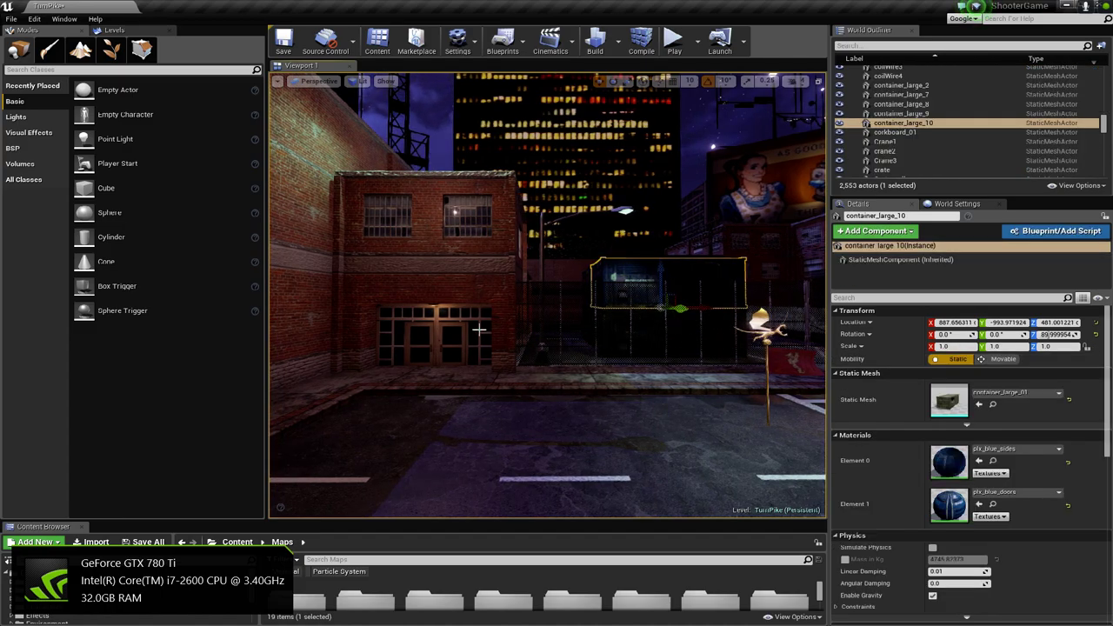
pyautogui.press('g')
pyautogui.click(426, 184)
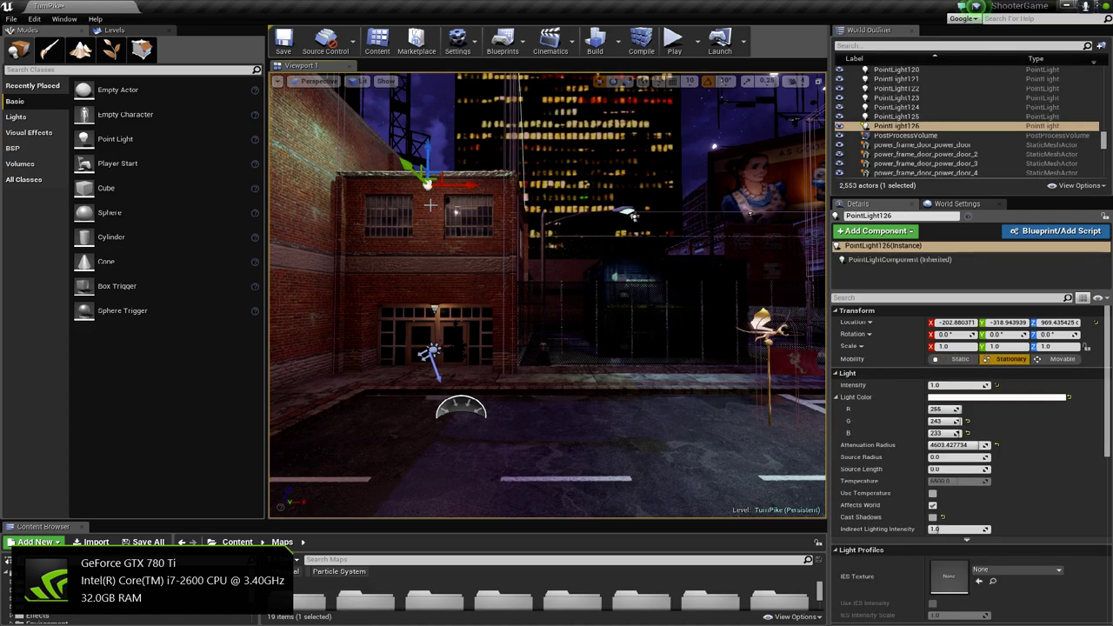
pyautogui.keyDown('alt'); pyautogui.moveTo(454, 183); pyautogui.dragTo(696, 304); pyautogui.keyUp('alt')
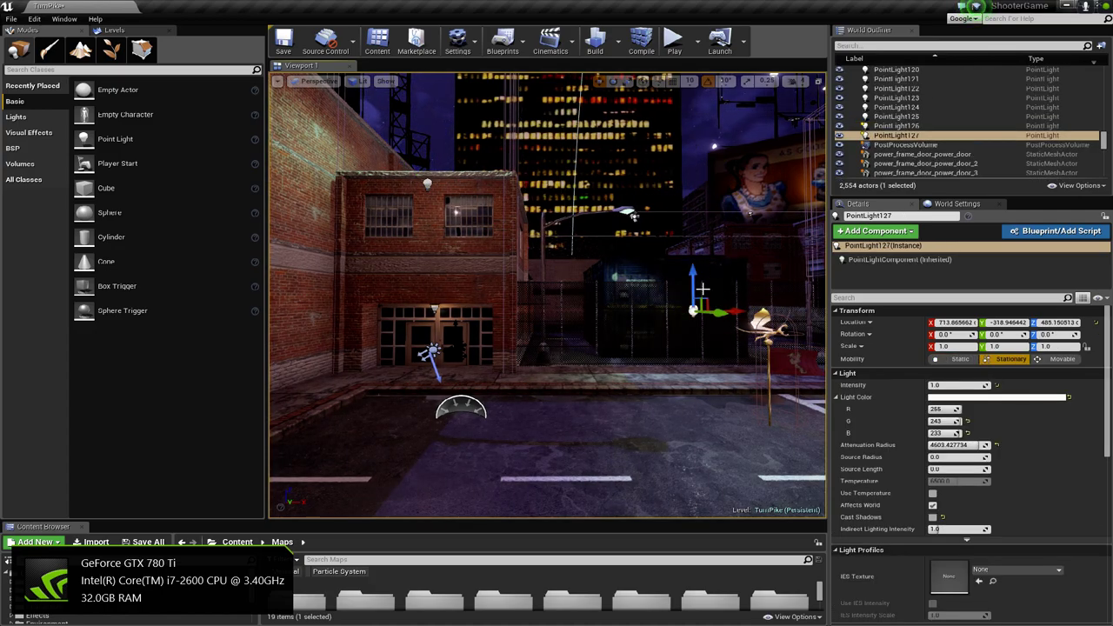
# Move the duplicated point light beside the shipping container, to about X 1040, Y -715, Z 628.
pyautogui.press('f')
pyautogui.moveTo(696, 304); pyautogui.dragTo(479, 304, button='right')
pyautogui.moveTo(471, 306); pyautogui.dragTo(740, 313)
pyautogui.moveTo(740, 313); pyautogui.dragTo(822, 316, button='right')
pyautogui.moveTo(540, 261); pyautogui.dragTo(608, 259, button='right')
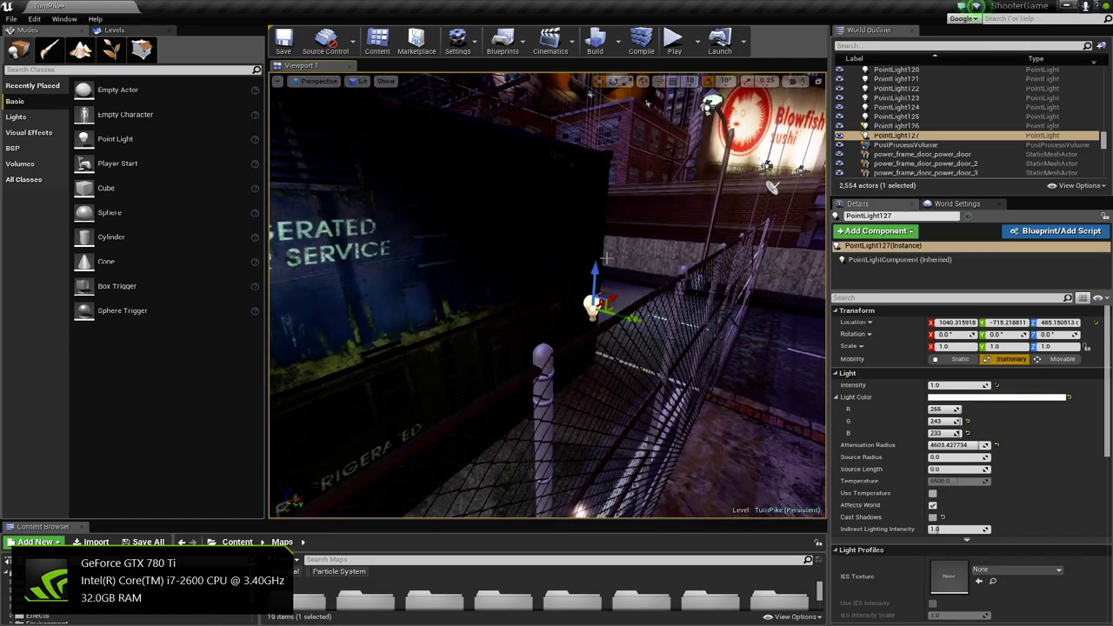
pyautogui.moveTo(594, 270); pyautogui.dragTo(646, 223)
pyautogui.moveTo(646, 222); pyautogui.dragTo(596, 266, button='right')
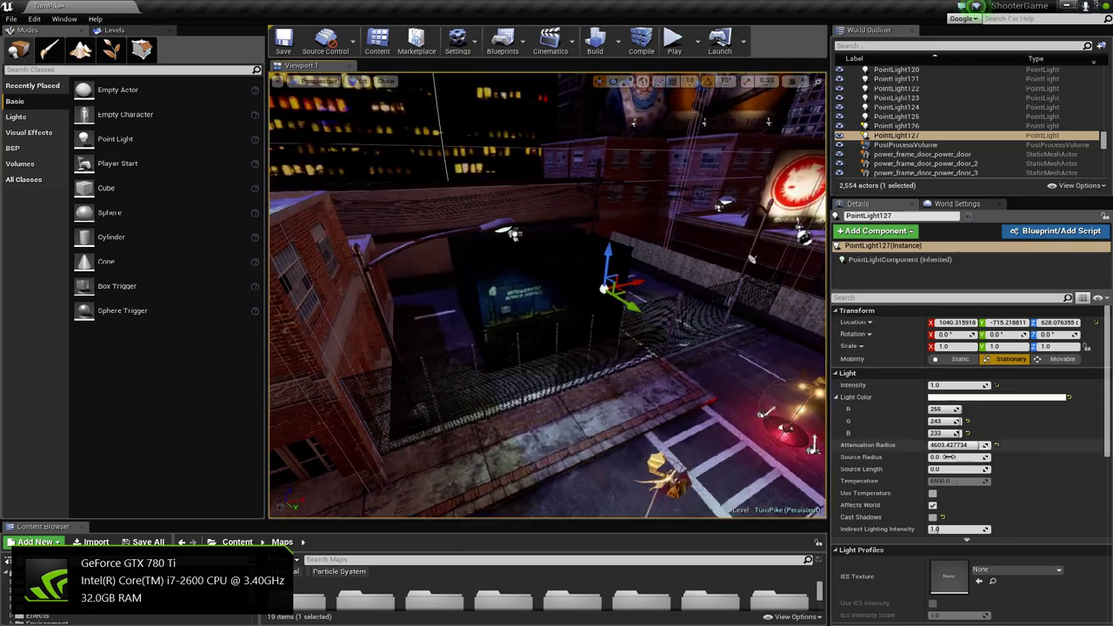
# Try an intensity of 4.0 on the duplicated point light beside the container.
pyautogui.moveTo(960, 445)
pyautogui.mouseDown()
pyautogui.moveTo(914, 446)
pyautogui.moveTo(1009, 446)
pyautogui.moveTo(979, 445)
pyautogui.mouseUp()
pyautogui.click(561, 272)
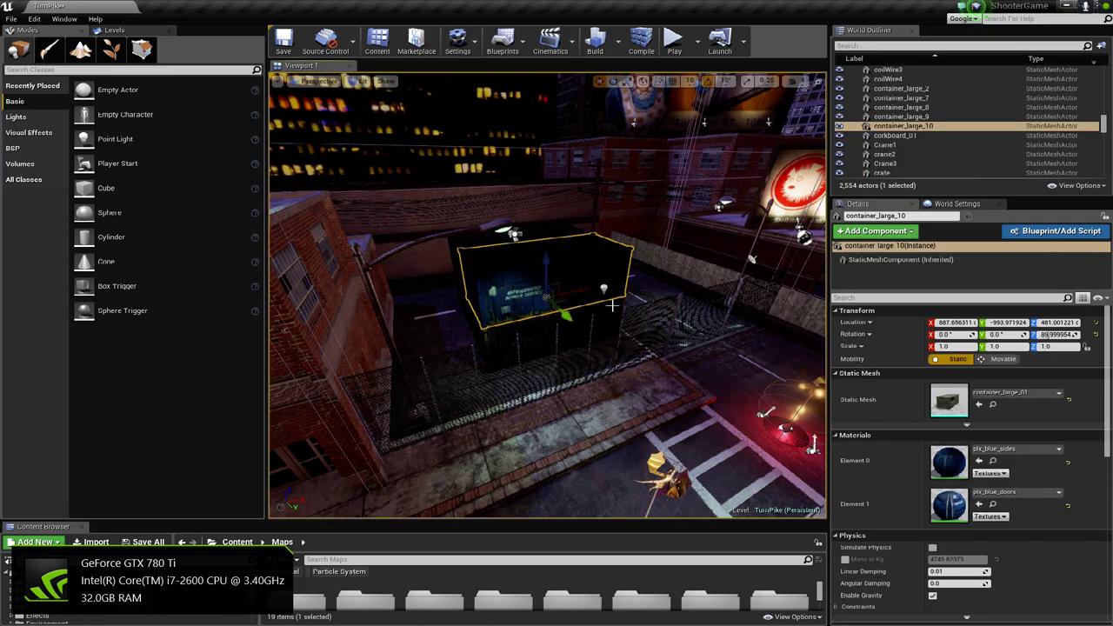
pyautogui.click(603, 287)
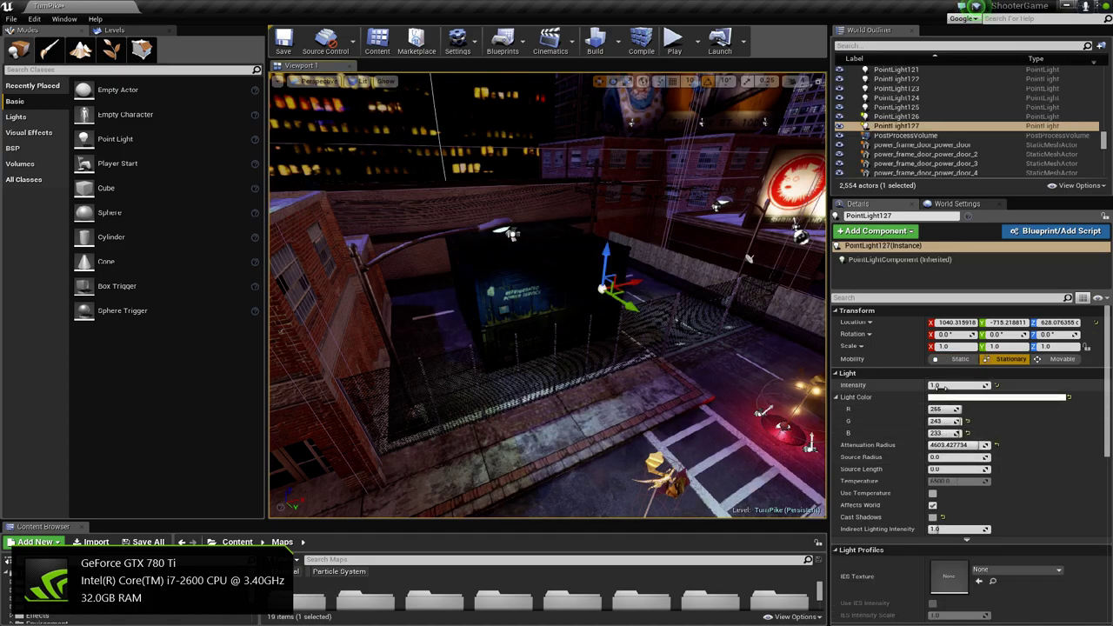
pyautogui.moveTo(946, 388); pyautogui.dragTo(957, 386)
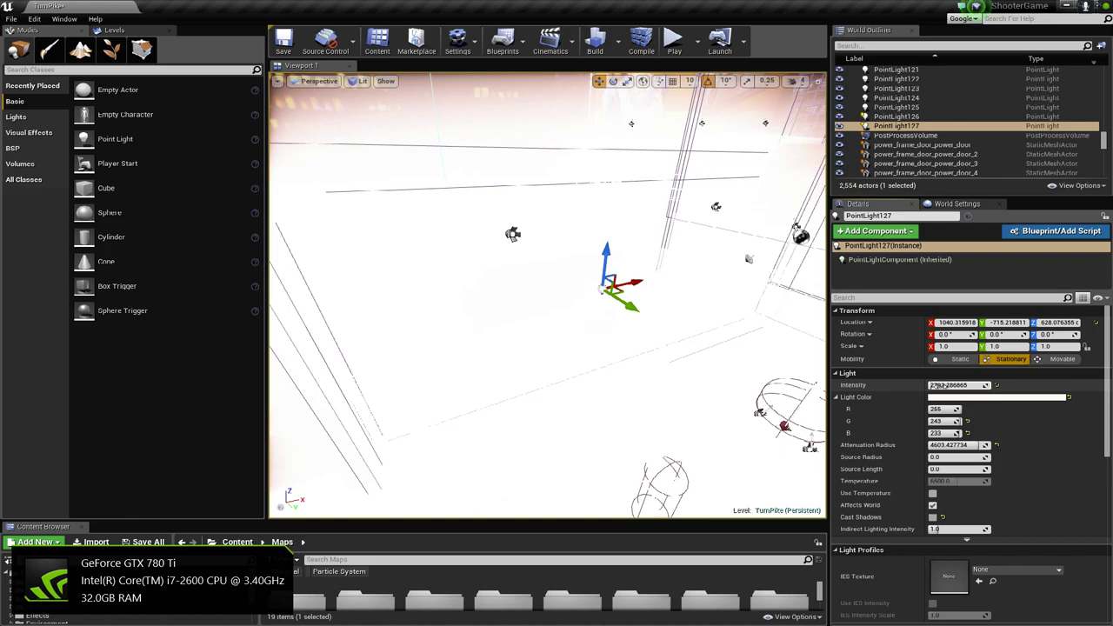
pyautogui.click(948, 385)
pyautogui.write('4')
pyautogui.press('Return')
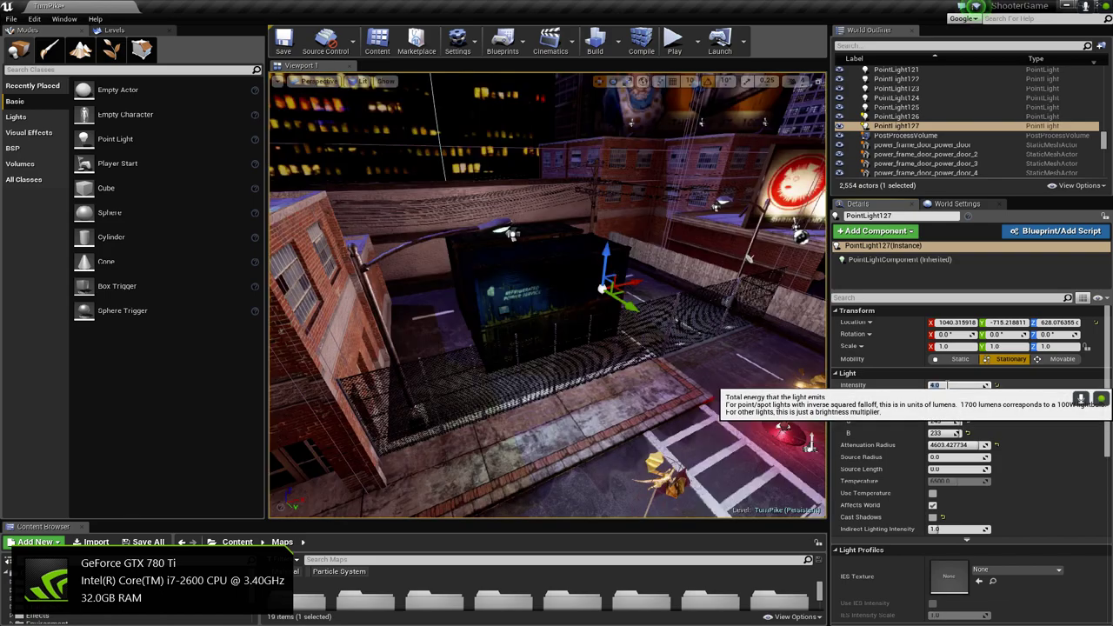
# Delete the duplicated point light to compare the container area without it, and undo the deletion.
pyautogui.moveTo(588, 317); pyautogui.dragTo(487, 306, button='right')
pyautogui.press('w')
pyautogui.press('d')
pyautogui.press('s')
pyautogui.moveTo(516, 222); pyautogui.dragTo(522, 228, button='right')
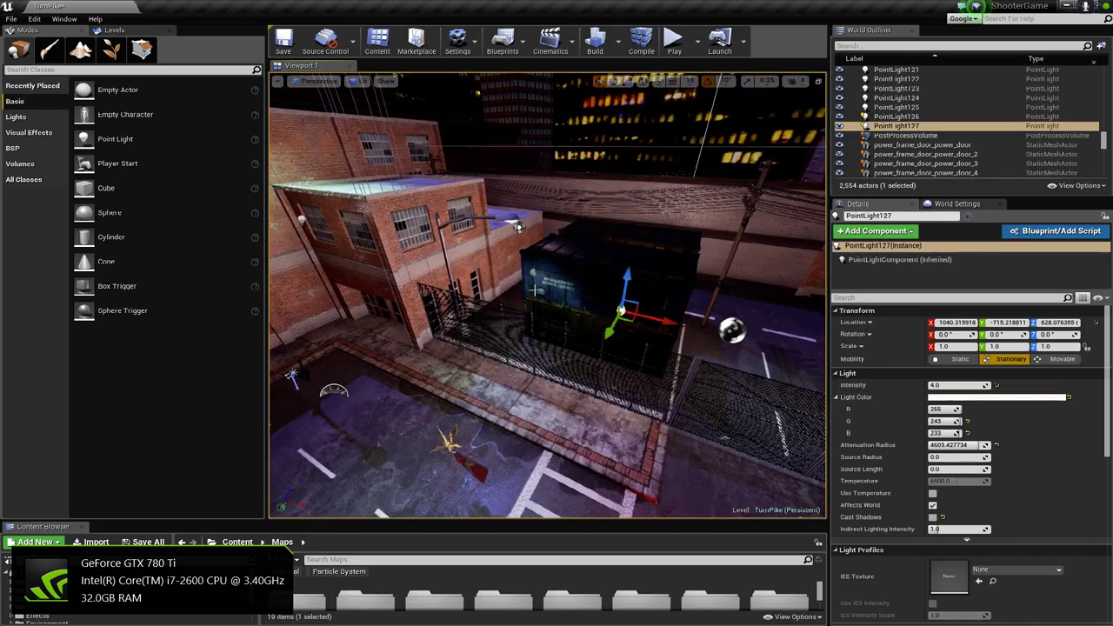
pyautogui.click(643, 299)
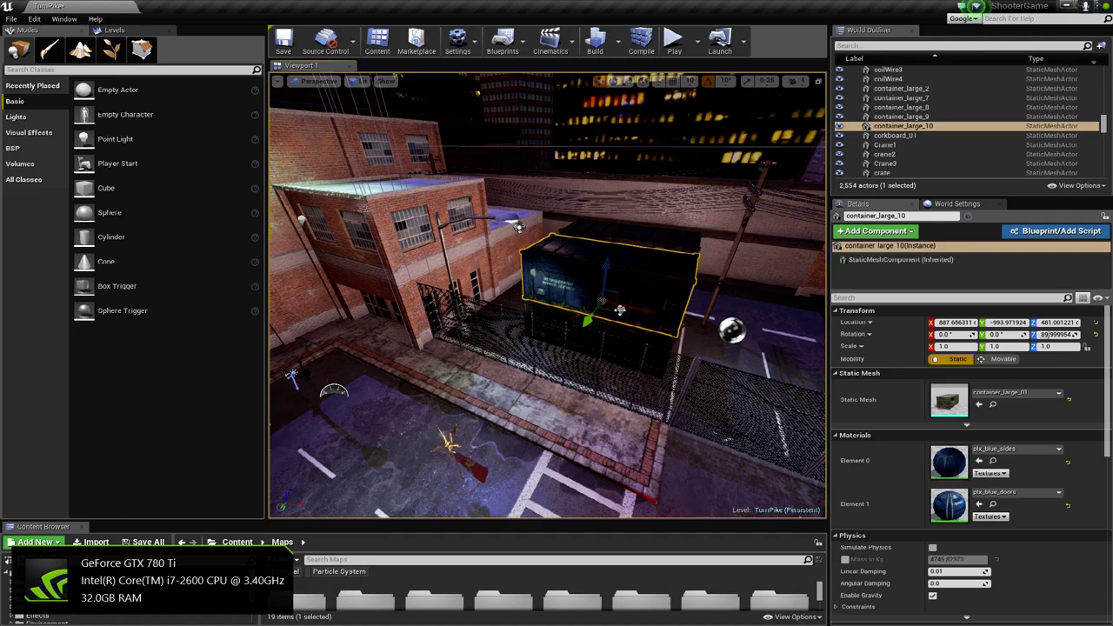
pyautogui.click(620, 310)
pyautogui.press('Delete')
pyautogui.click(598, 270)
pyautogui.moveTo(593, 359); pyautogui.dragTo(536, 387, button='right')
pyautogui.press('s')
pyautogui.press('s')
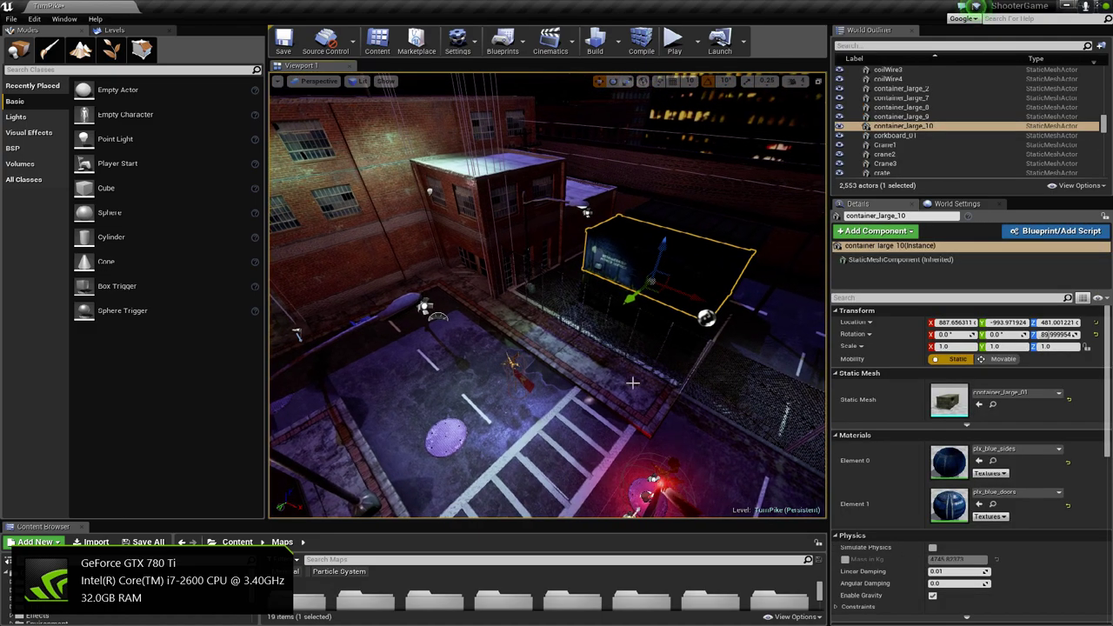
pyautogui.hotkey('ctrl', 'z')
pyautogui.hotkey('ctrl', 'z')
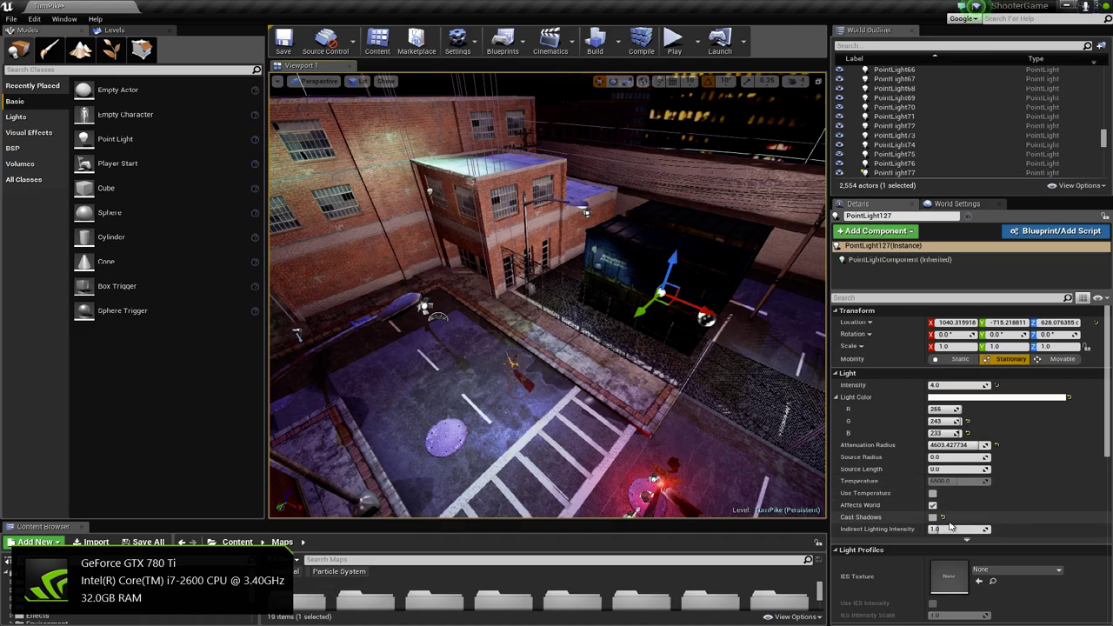
# Compare the container light with Cast Shadows on and off, and set its intensity to 1.0 after trying 10.
pyautogui.click(934, 518)
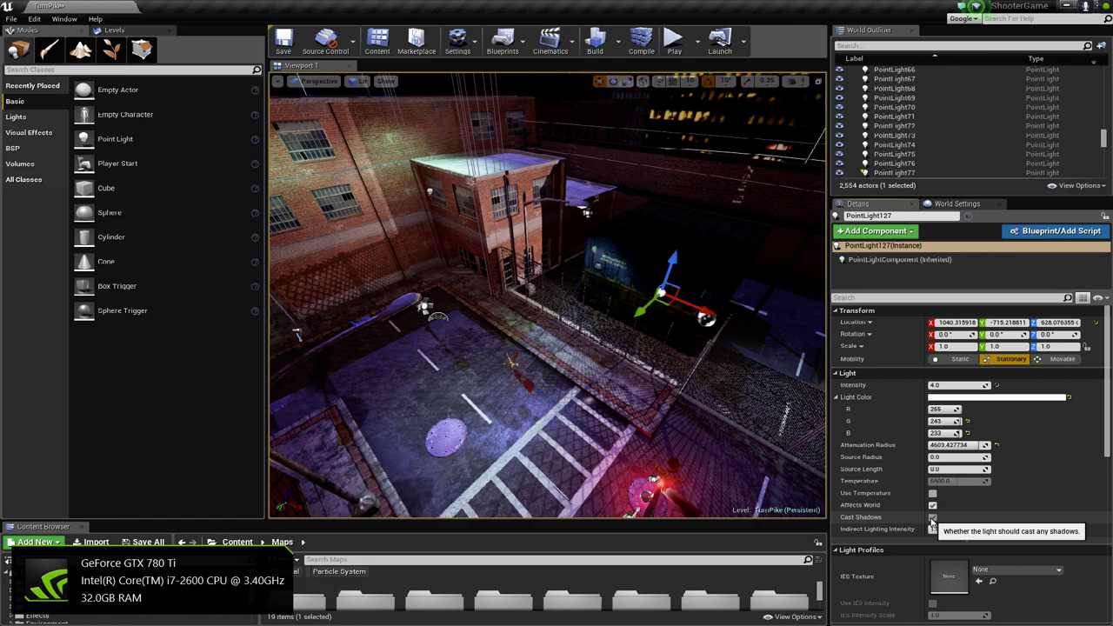
pyautogui.click(933, 518)
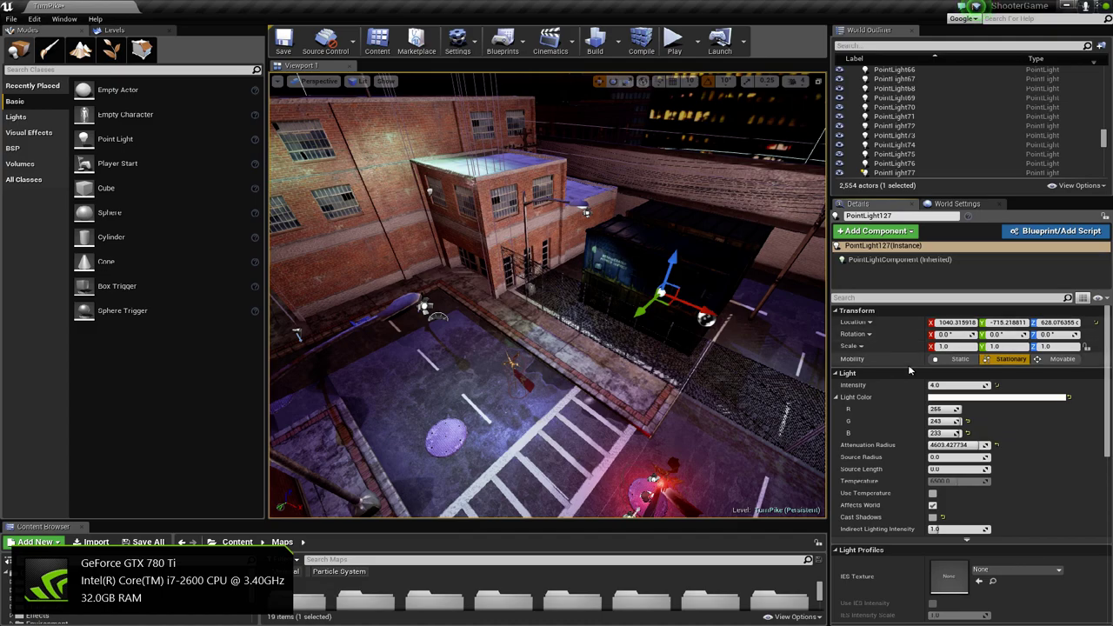
pyautogui.click(957, 385)
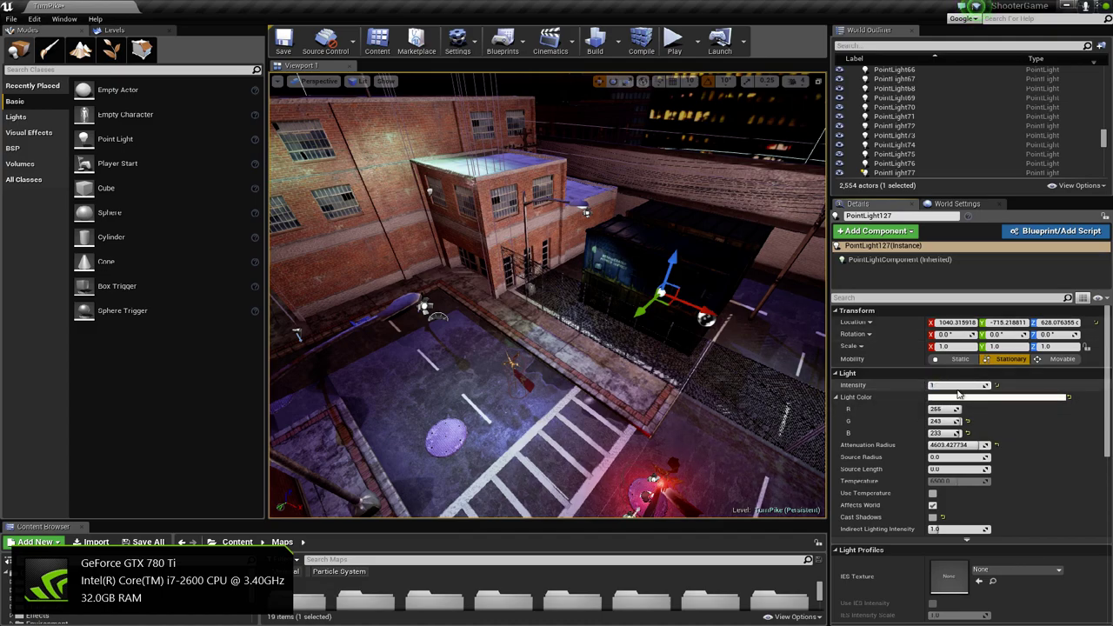
pyautogui.write('1')
pyautogui.press('Return')
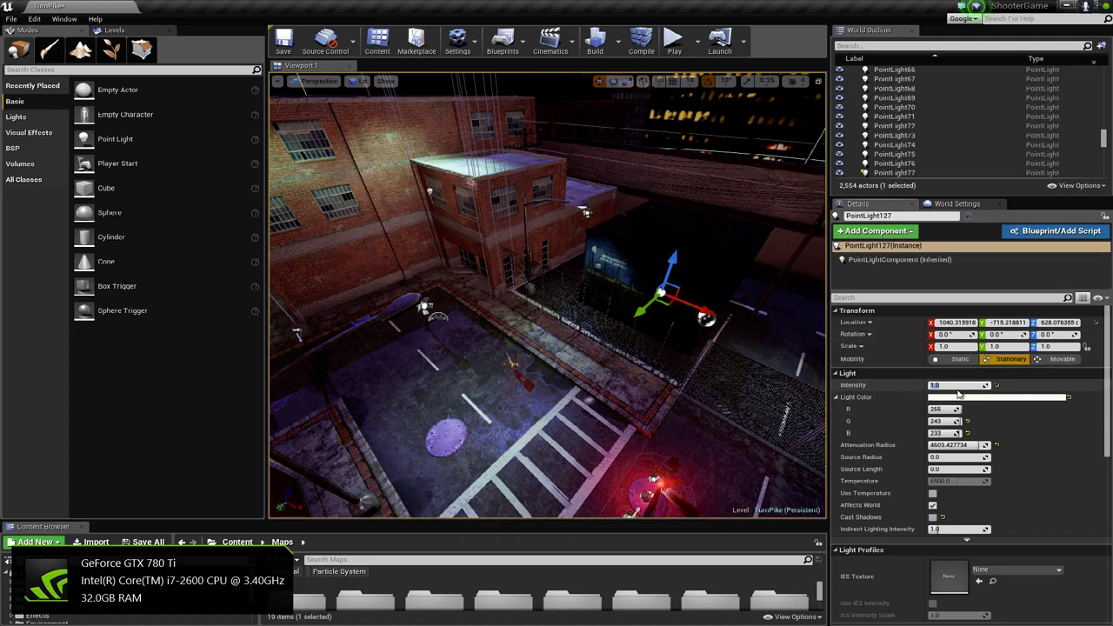
pyautogui.write('10')
pyautogui.press('Return')
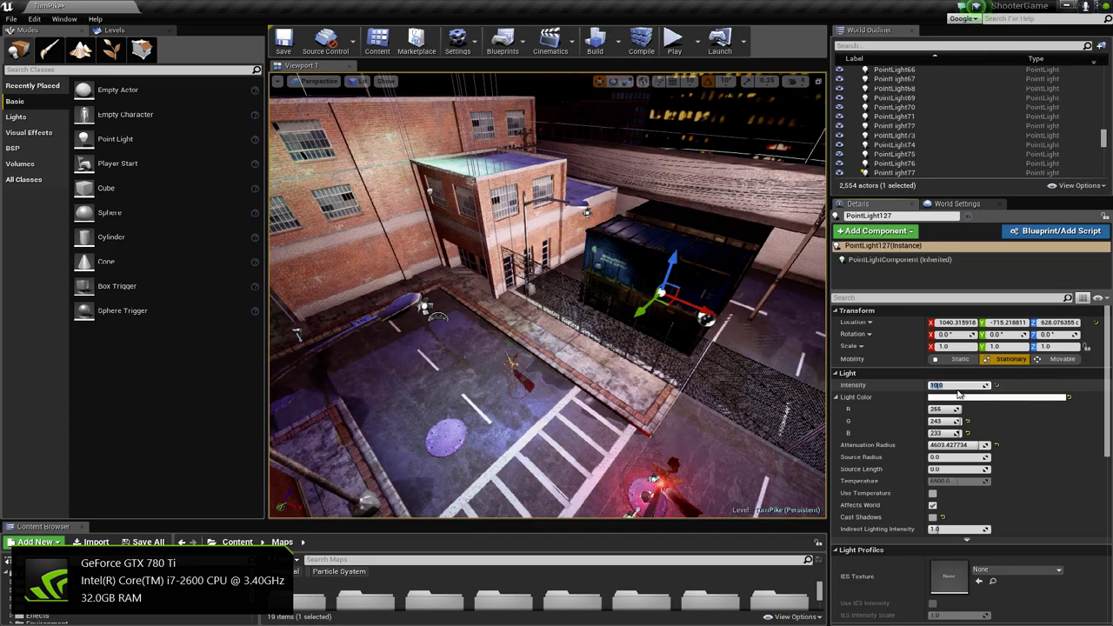
pyautogui.press('Return')
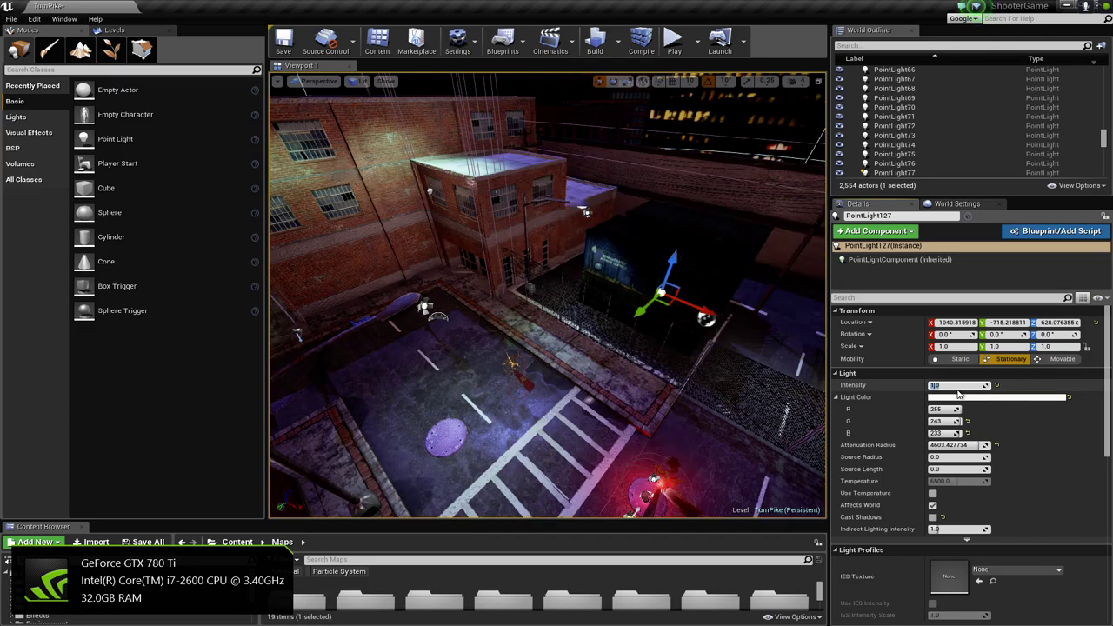
# Select the street lamp across from the brick building and examine how its light cone covers the road.
pyautogui.moveTo(613, 318); pyautogui.dragTo(427, 305, button='right')
pyautogui.press('w')
pyautogui.press('s')
pyautogui.click(438, 295)
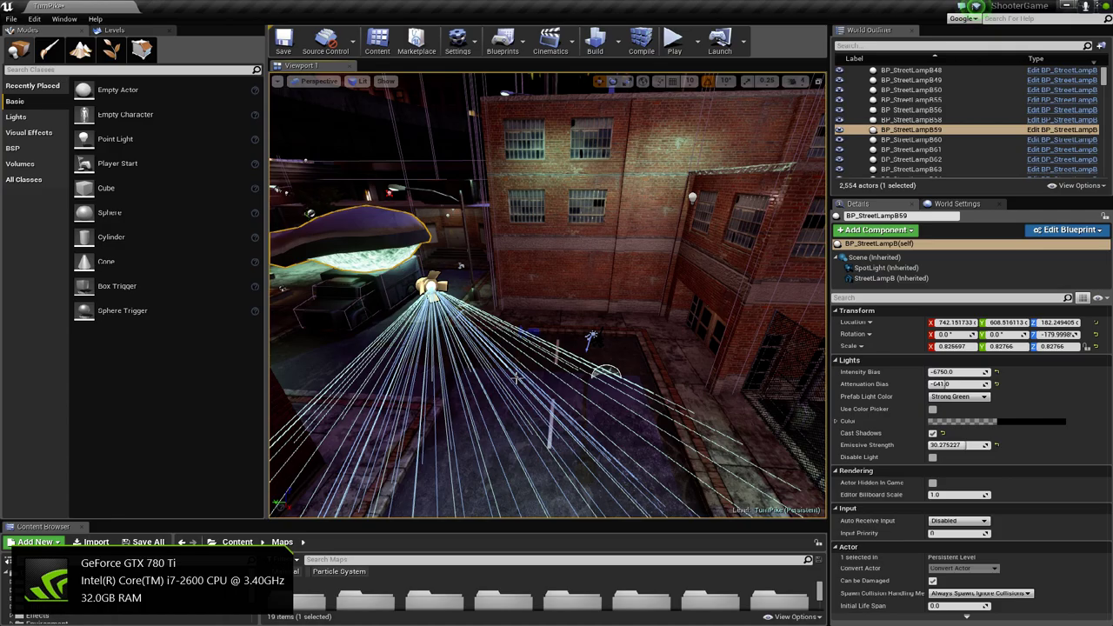
pyautogui.moveTo(618, 359); pyautogui.dragTo(736, 355, button='right')
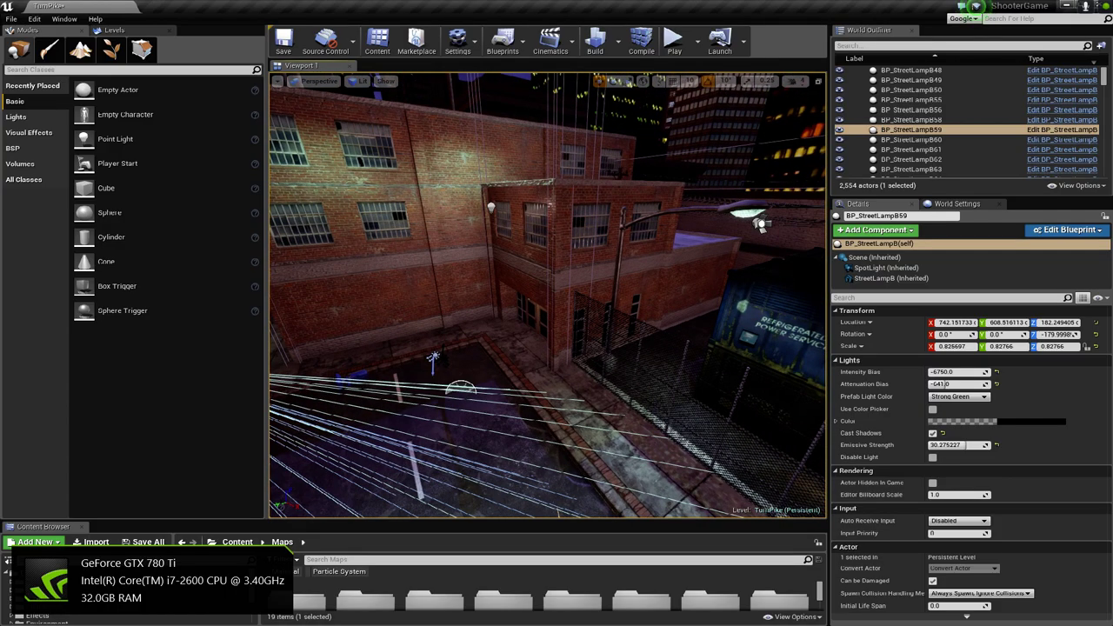
# Move the point light in front of the brick building's upper windows to about X -263, Y -296.
pyautogui.click(491, 208)
pyautogui.press('w')
pyautogui.moveTo(479, 229); pyautogui.dragTo(527, 209, button='right')
pyautogui.press('f')
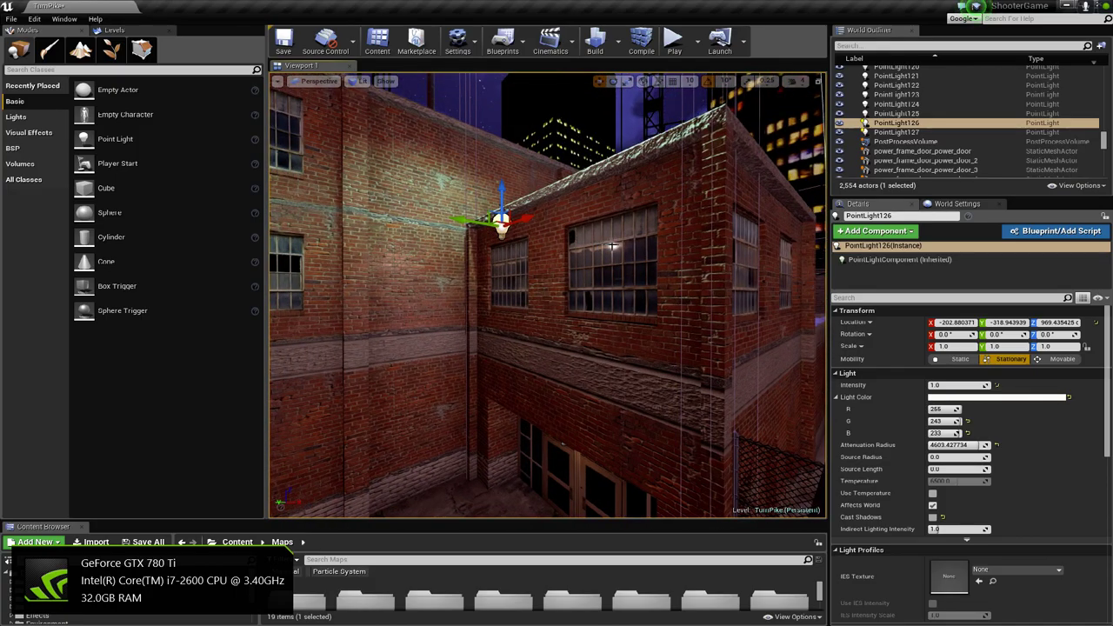
pyautogui.press('w')
pyautogui.moveTo(548, 252); pyautogui.dragTo(596, 264, button='right')
pyautogui.click(619, 245)
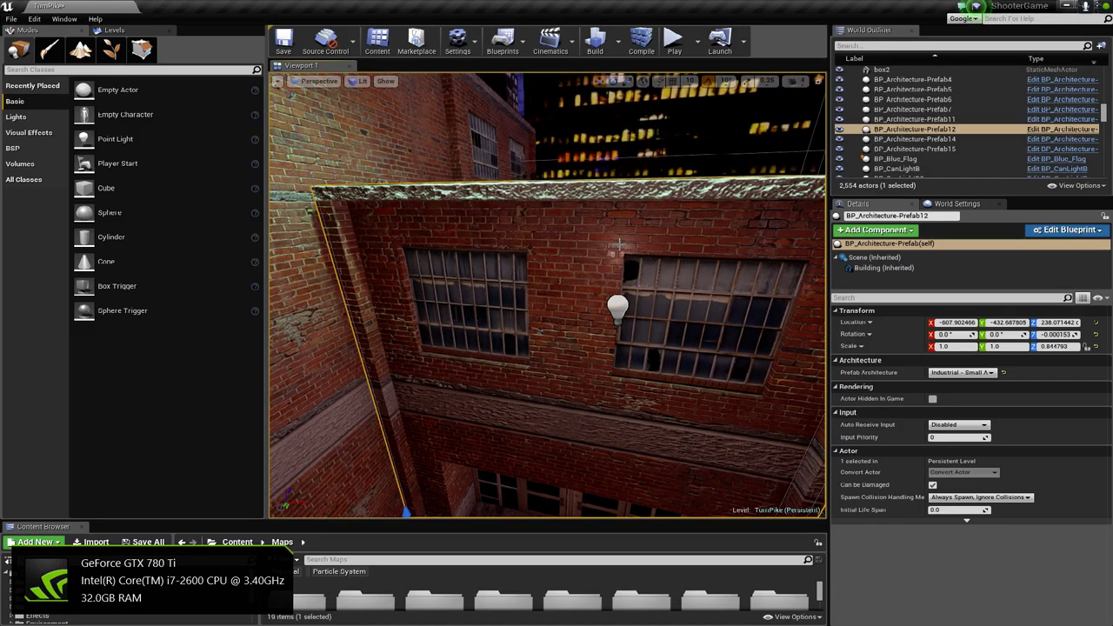
pyautogui.click(619, 303)
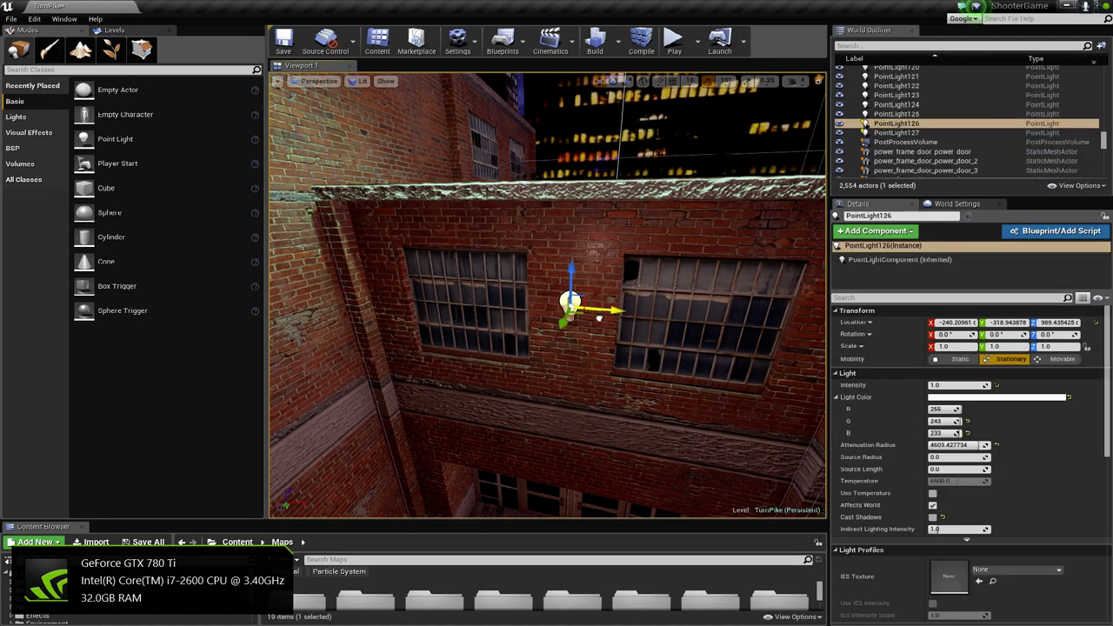
pyautogui.moveTo(579, 331); pyautogui.dragTo(579, 261, button='right')
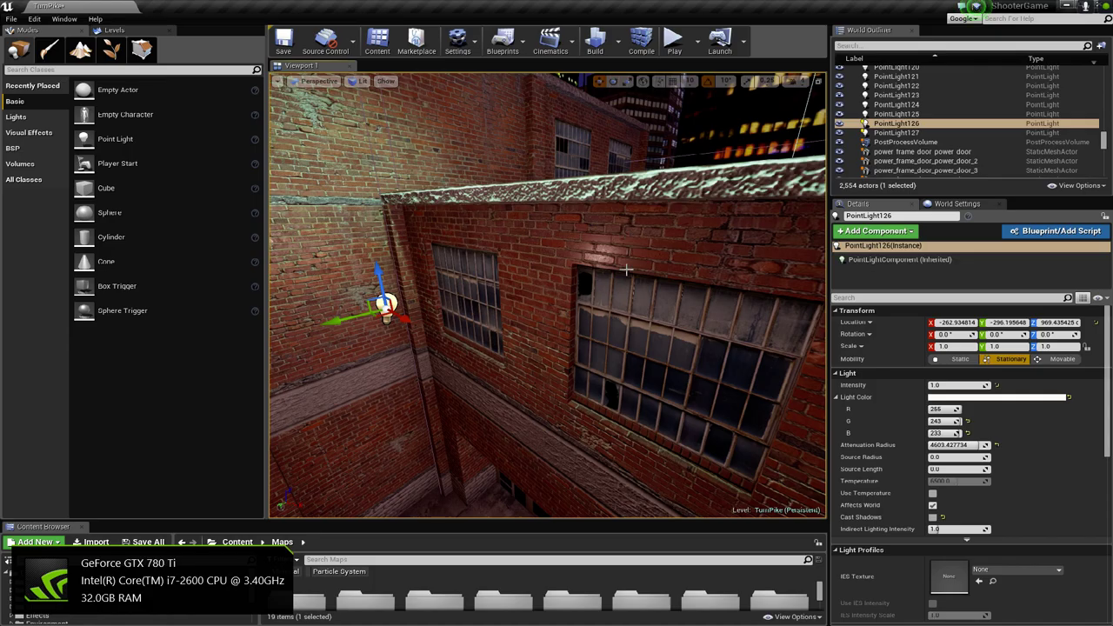
# Examine the fill lighting on the brick building and the moonlit night sky above the street.
pyautogui.moveTo(548, 296); pyautogui.dragTo(434, 295, button='right')
pyautogui.moveTo(424, 80); pyautogui.dragTo(722, 344, button='right')
pyautogui.moveTo(493, 331); pyautogui.dragTo(488, 258, button='right')
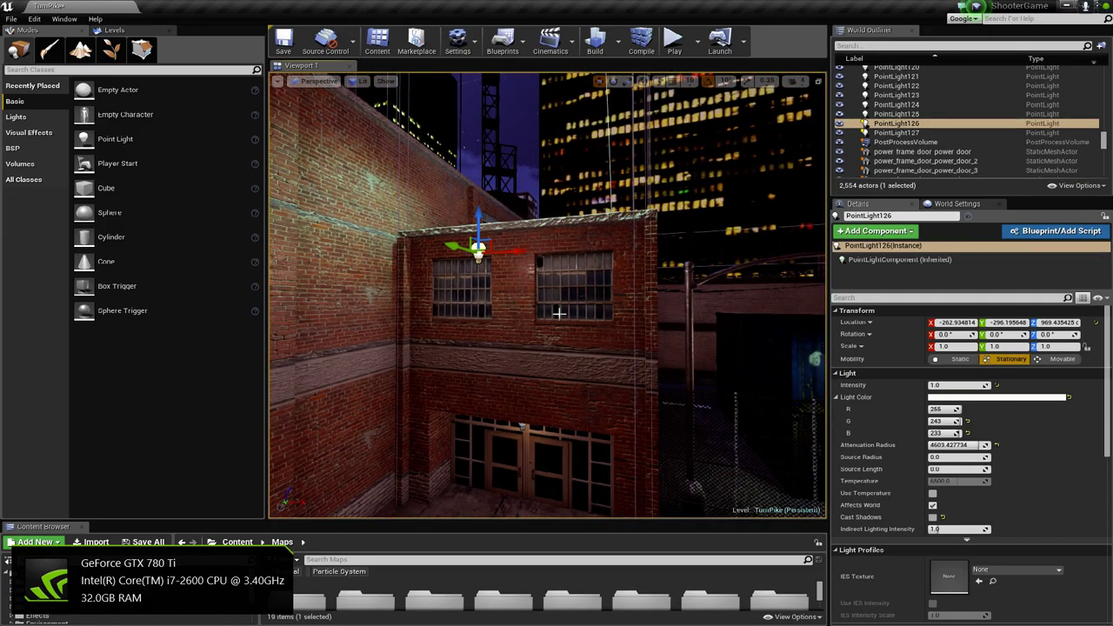
pyautogui.moveTo(513, 333); pyautogui.dragTo(791, 335, button='right')
pyautogui.moveTo(548, 325); pyautogui.dragTo(552, 269, button='right')
pyautogui.moveTo(462, 341); pyautogui.dragTo(447, 269, button='right')
pyautogui.click(451, 257)
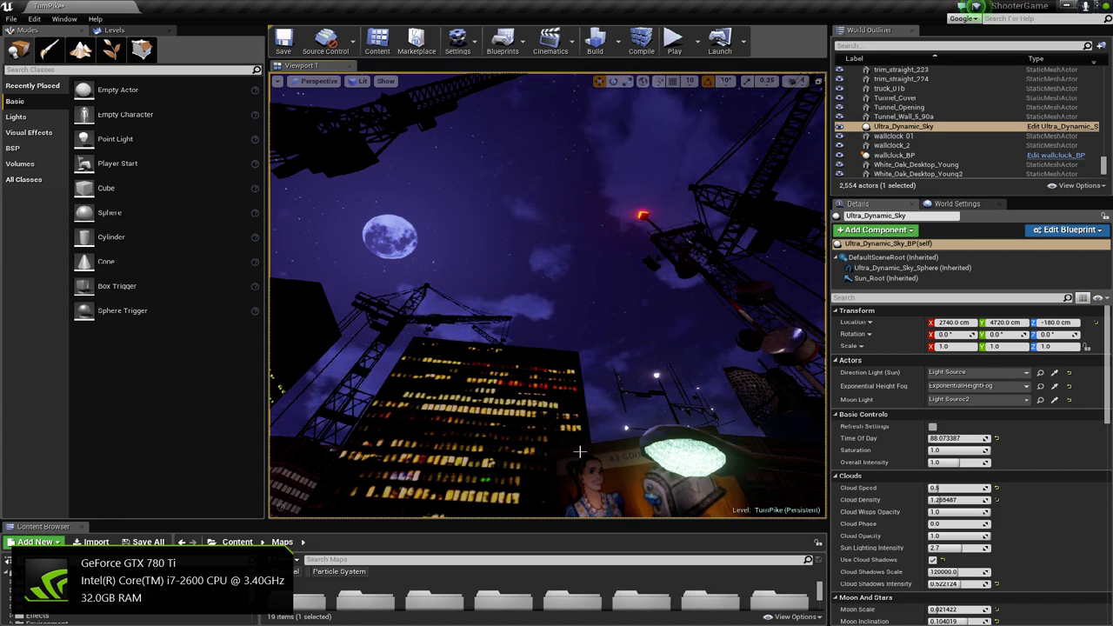
pyautogui.moveTo(580, 451); pyautogui.dragTo(674, 511, button='right')
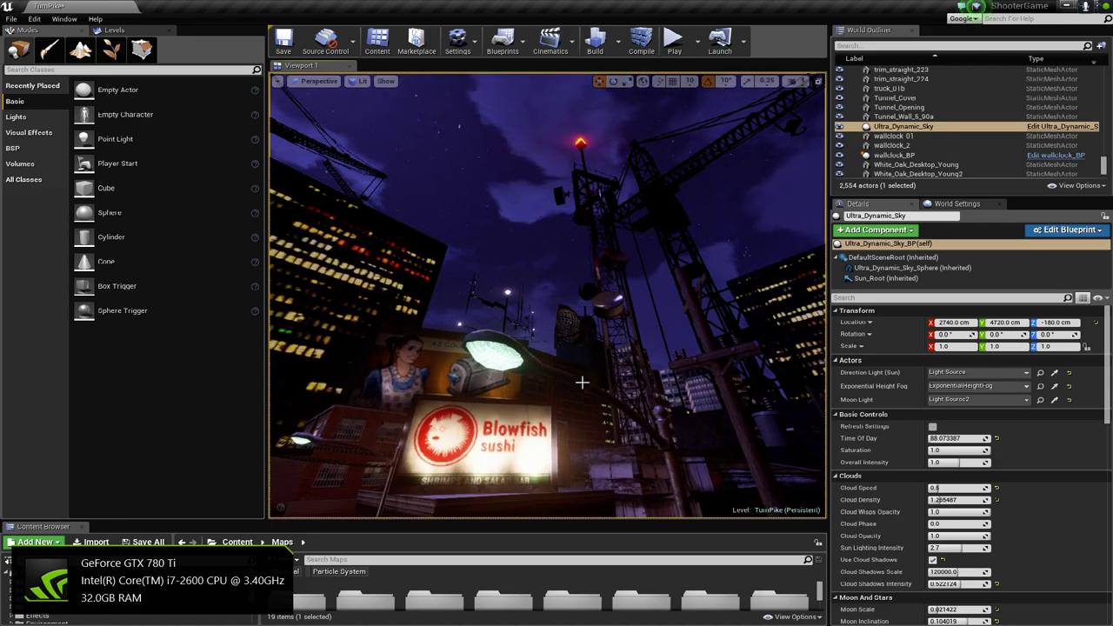
# Place a new point light beside the corner of the dark brick building along the sidewalk.
pyautogui.moveTo(582, 371); pyautogui.dragTo(917, 474, button='right')
pyautogui.press('w')
pyautogui.moveTo(697, 354); pyautogui.dragTo(563, 337, button='right')
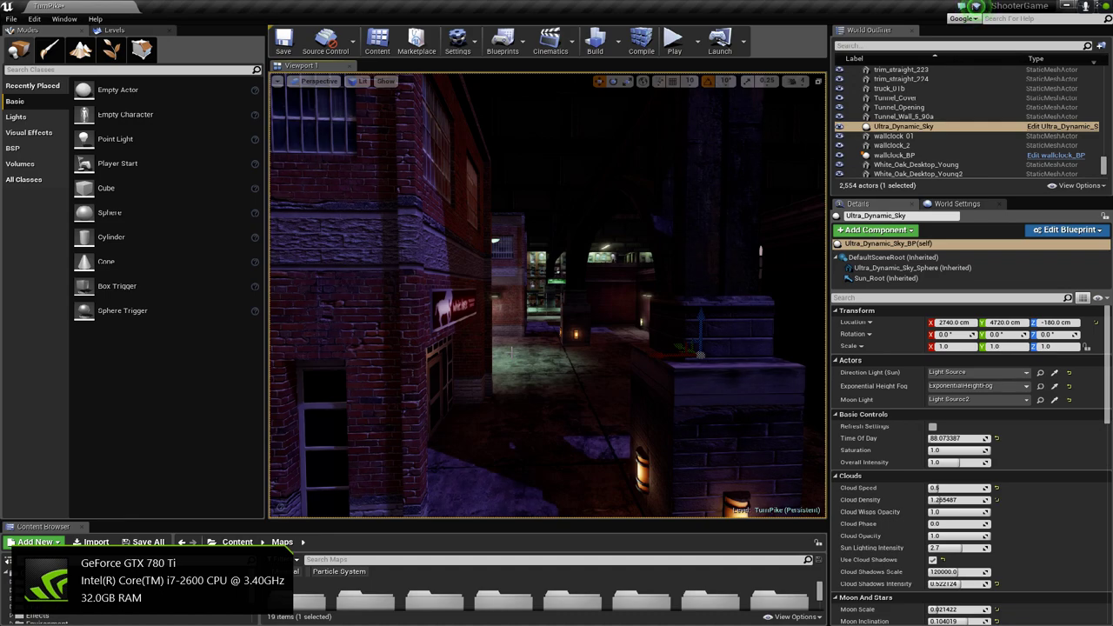
pyautogui.press('w')
pyautogui.moveTo(501, 348)
pyautogui.mouseDown(button='right')
pyautogui.moveTo(508, 339)
pyautogui.moveTo(501, 349)
pyautogui.mouseUp(button='right')
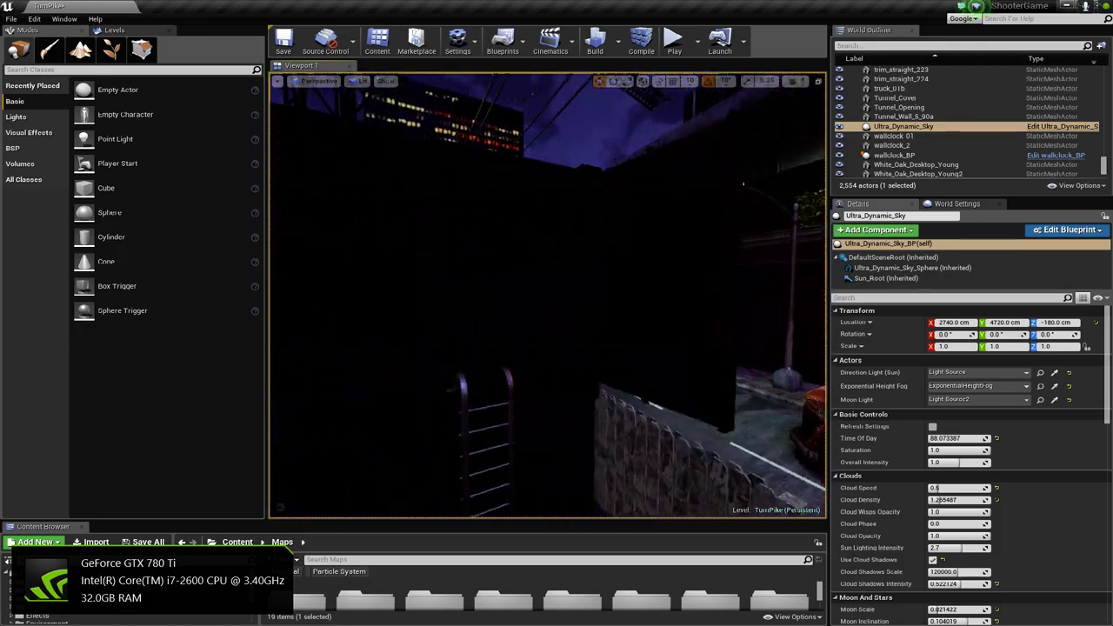
pyautogui.moveTo(462, 352); pyautogui.dragTo(591, 348, button='right')
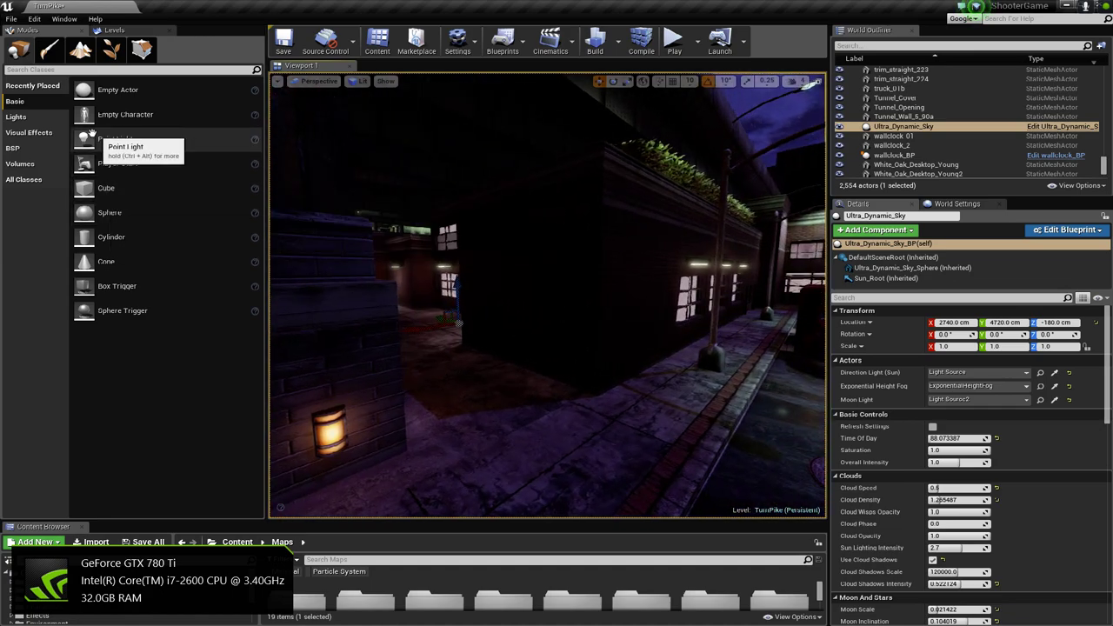
pyautogui.moveTo(468, 380); pyautogui.dragTo(470, 379)
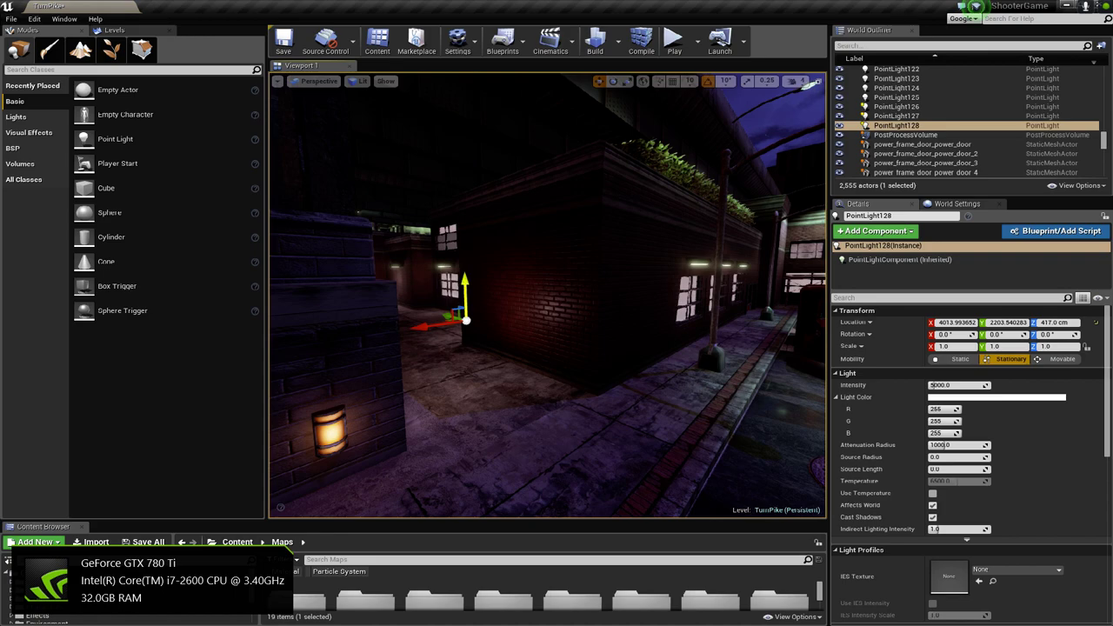
# Raise the new point light to a height of about Z 532 and show the editor icons.
pyautogui.moveTo(466, 287); pyautogui.dragTo(455, 249)
pyautogui.press('g')
pyautogui.moveTo(547, 329); pyautogui.dragTo(527, 330, button='right')
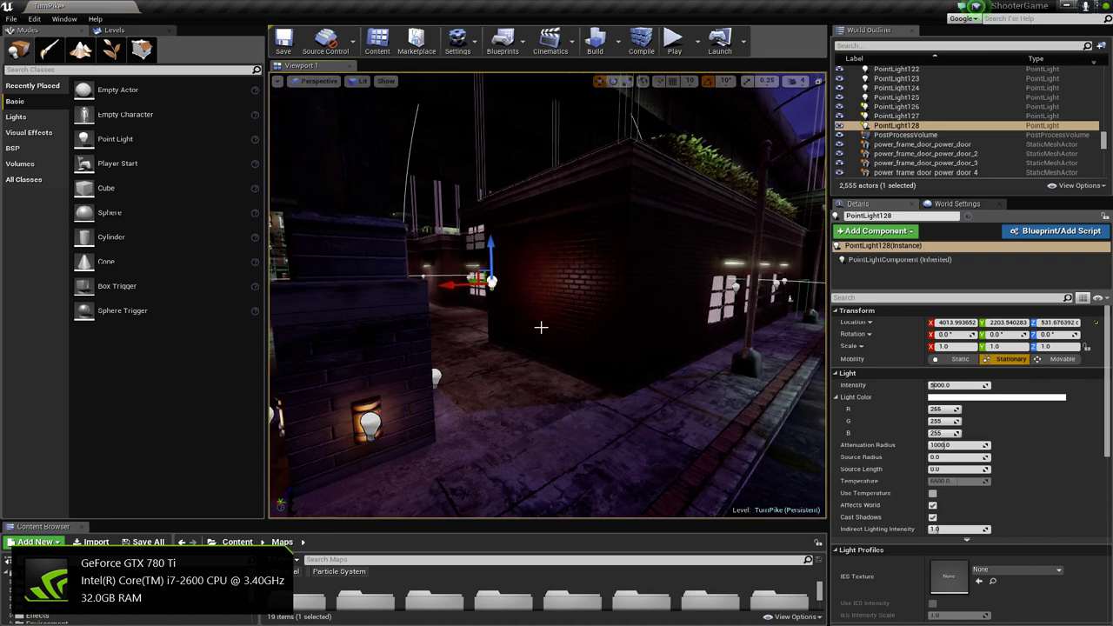
# Shift the new point light along X to about 4052 and turn off its inverse squared falloff.
pyautogui.moveTo(450, 284); pyautogui.dragTo(435, 288)
pyautogui.click(868, 299)
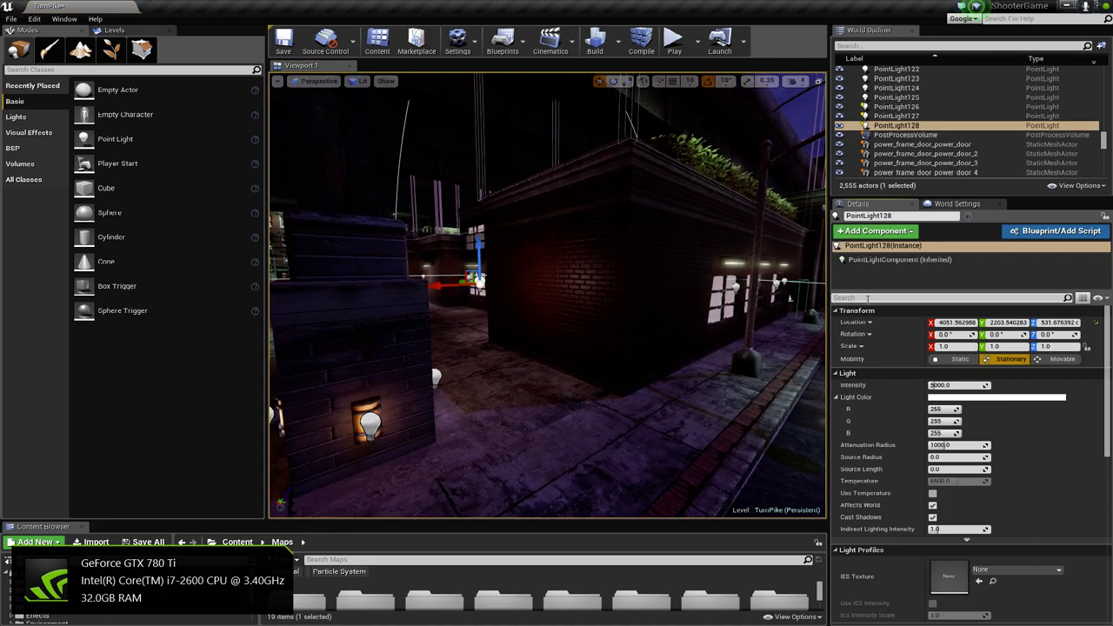
pyautogui.write('inv')
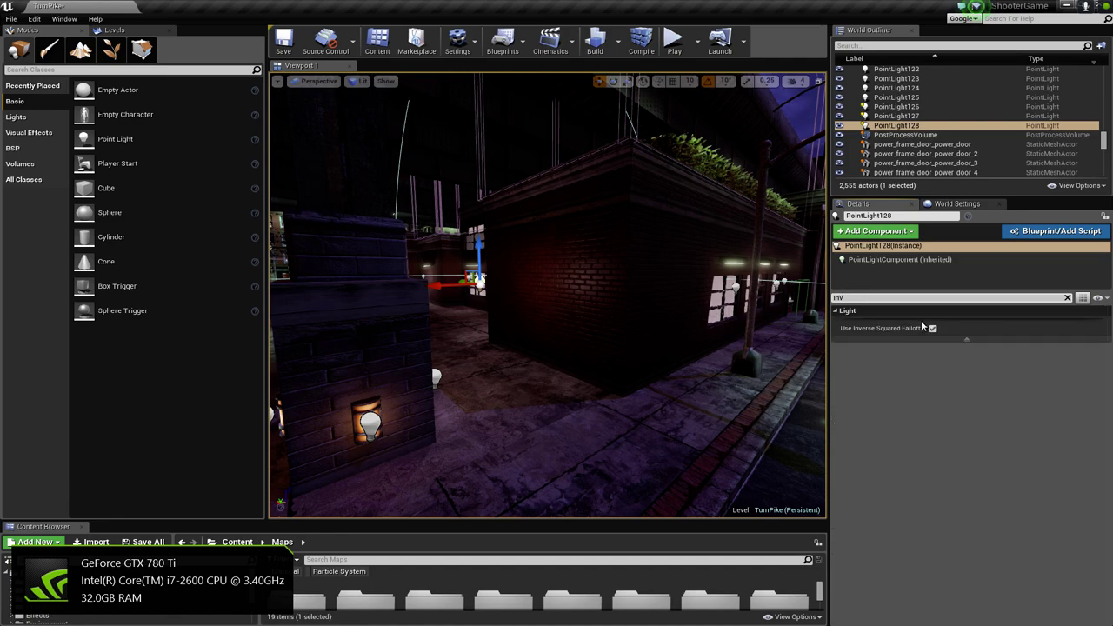
pyautogui.click(932, 327)
pyautogui.click(884, 299)
pyautogui.press('BackSpace')
# Set the point light's intensity to 1.0.
pyautogui.click(943, 385)
pyautogui.write('1')
pyautogui.press('Return')
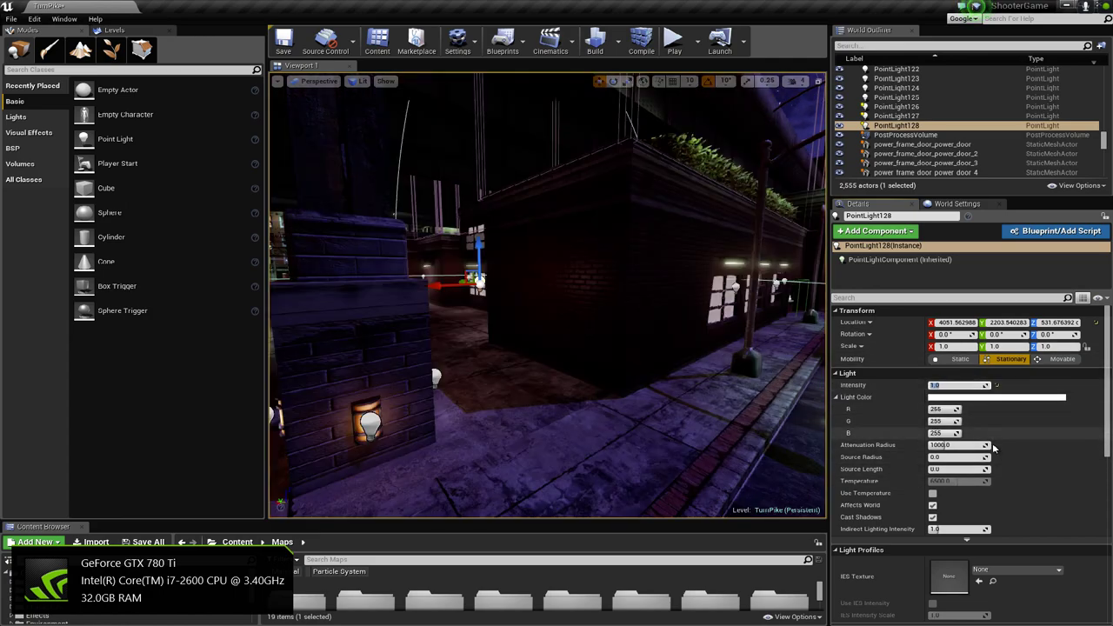
# Raise the point light's attenuation radius to about 5262 and tint its colour pale green (R 0.922, G 1.0, B 0.935).
pyautogui.moveTo(954, 446); pyautogui.dragTo(983, 446)
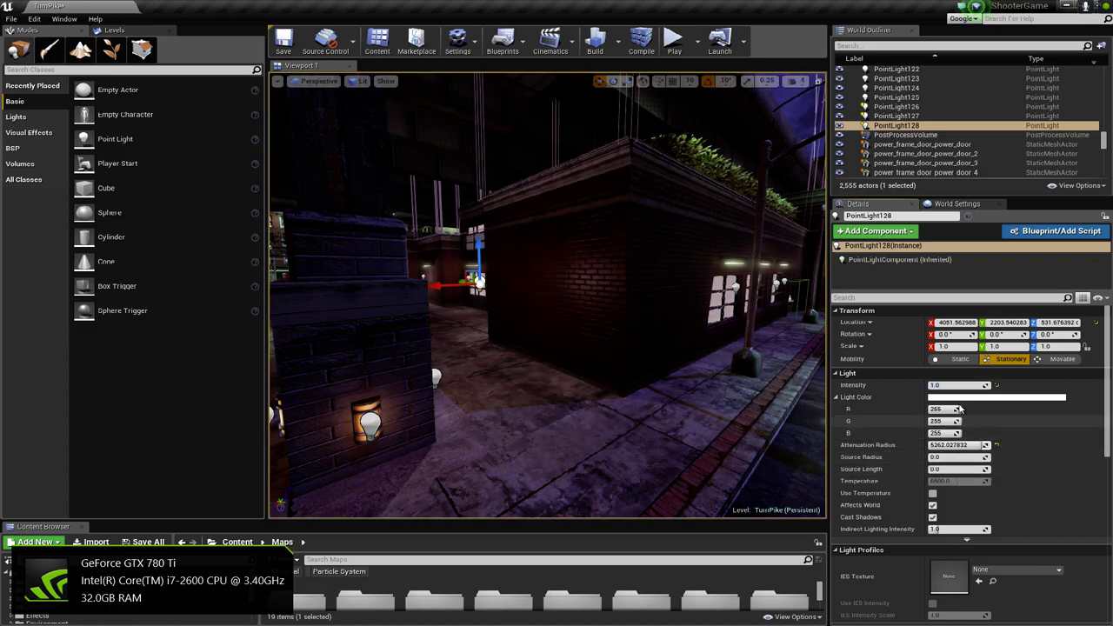
pyautogui.click(992, 397)
pyautogui.moveTo(991, 457); pyautogui.dragTo(1006, 479)
# Examine the point light's fill on the brick walls, the paved yard and the underside of the overpass.
pyautogui.moveTo(584, 350); pyautogui.dragTo(796, 348, button='right')
pyautogui.press('w')
pyautogui.press('s')
pyautogui.moveTo(510, 359); pyautogui.dragTo(534, 367, button='right')
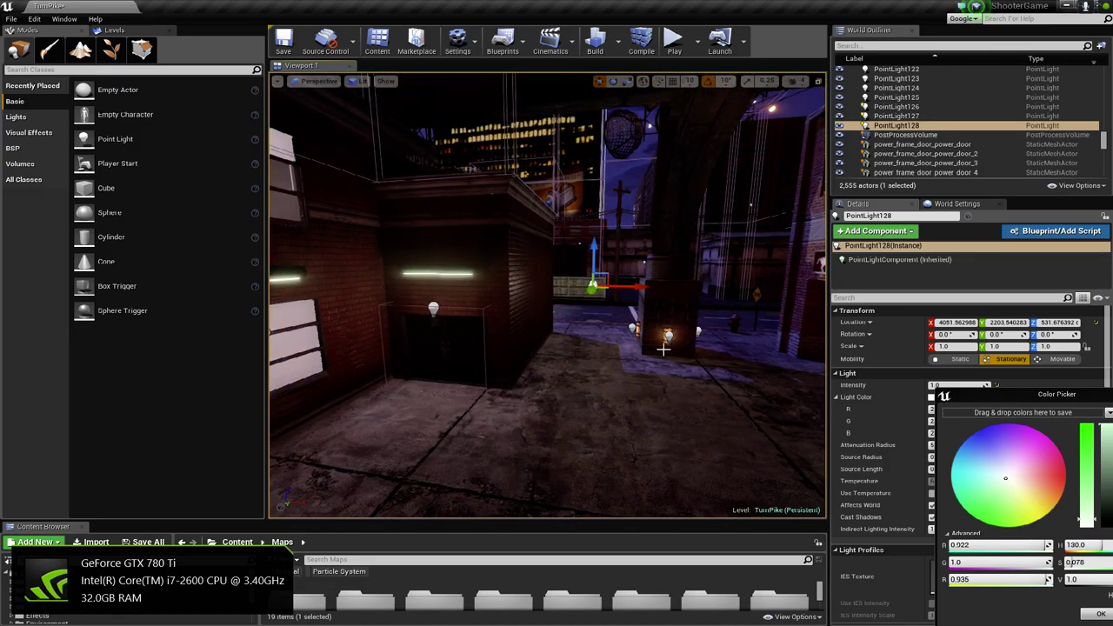
pyautogui.moveTo(616, 355); pyautogui.dragTo(628, 331, button='right')
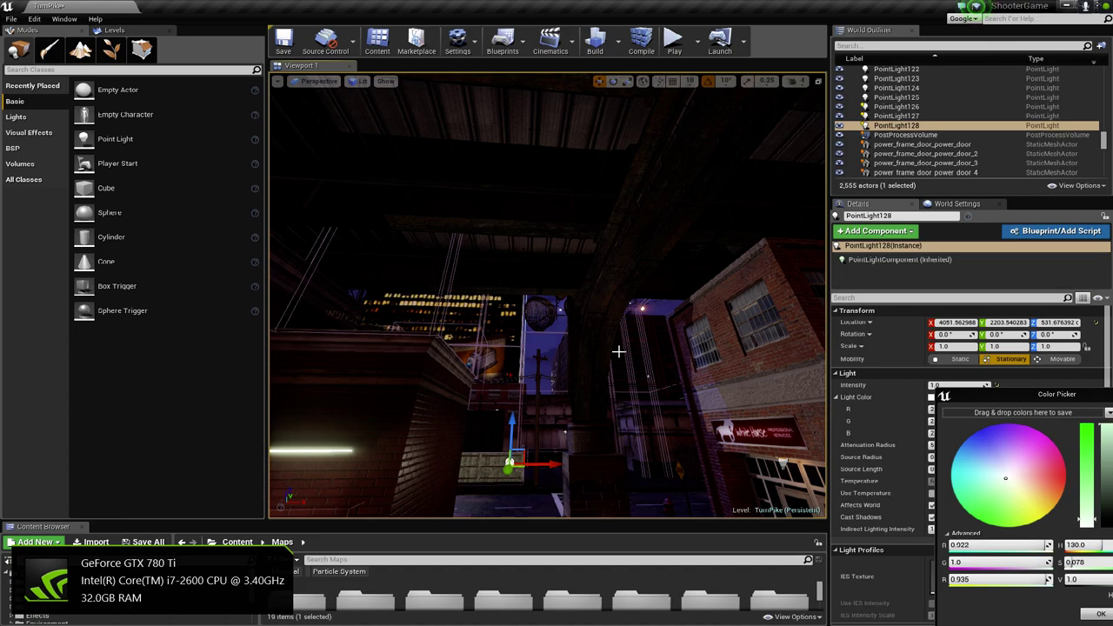
pyautogui.moveTo(548, 295); pyautogui.dragTo(514, 335, button='right')
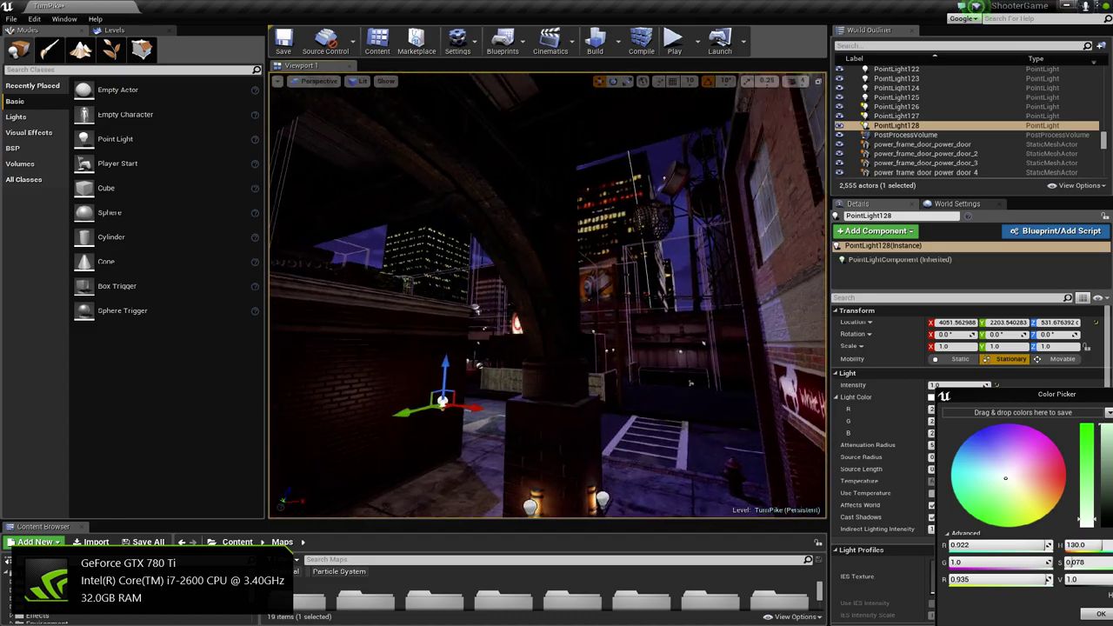
pyautogui.moveTo(690, 383); pyautogui.dragTo(616, 348, button='right')
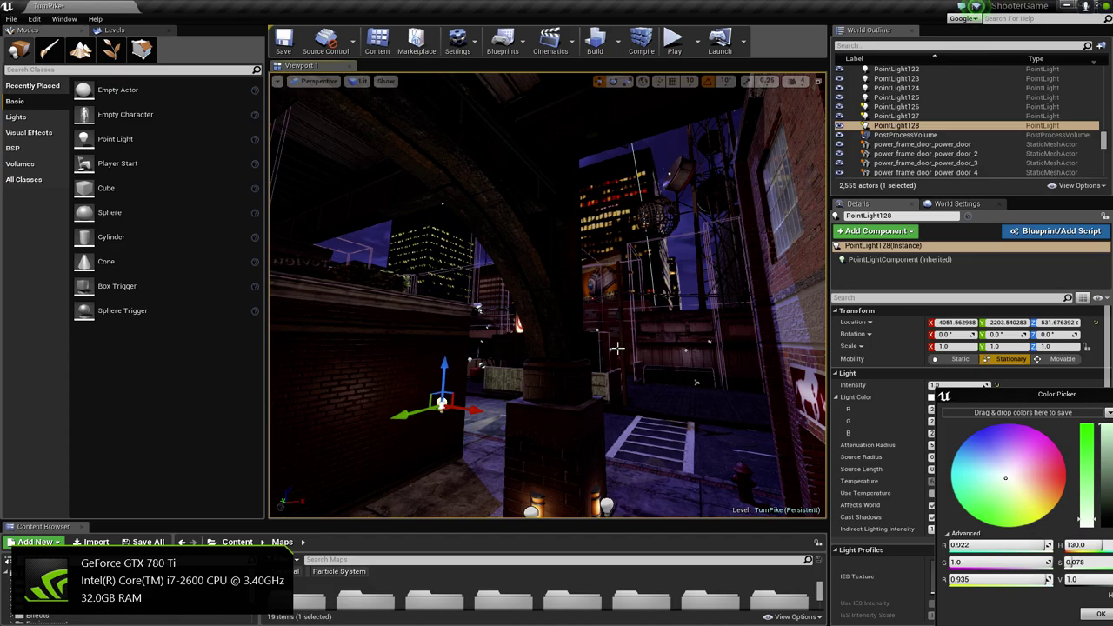
pyautogui.moveTo(588, 348); pyautogui.dragTo(587, 348, button='right')
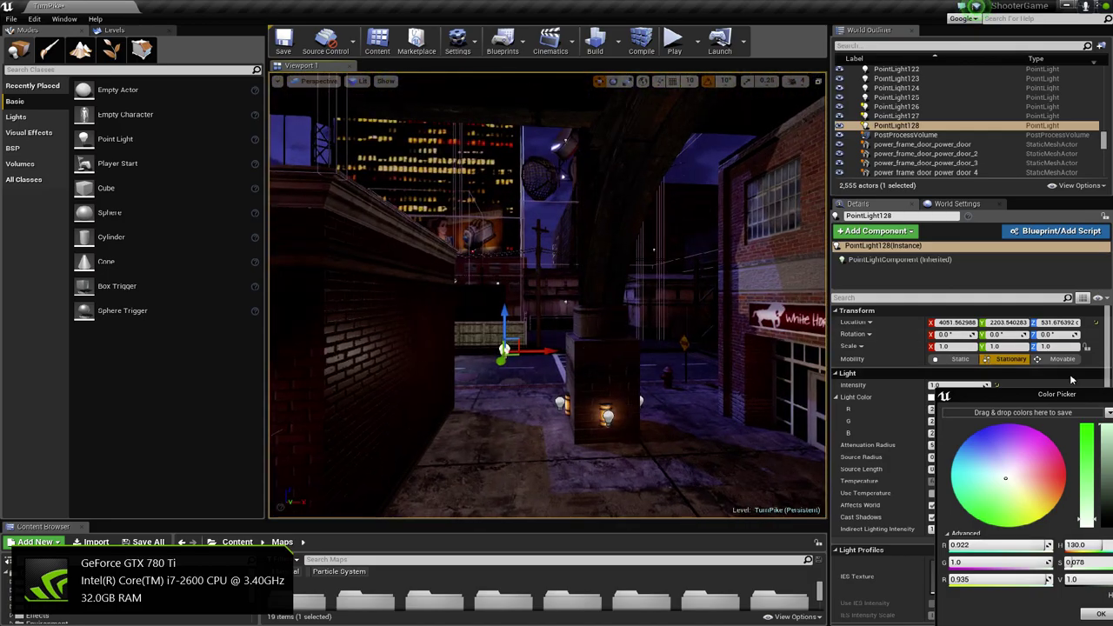
# Close the colour picker keeping the pale green tint, and set the point light's intensity to 0.5.
pyautogui.moveTo(1089, 398); pyautogui.dragTo(989, 414)
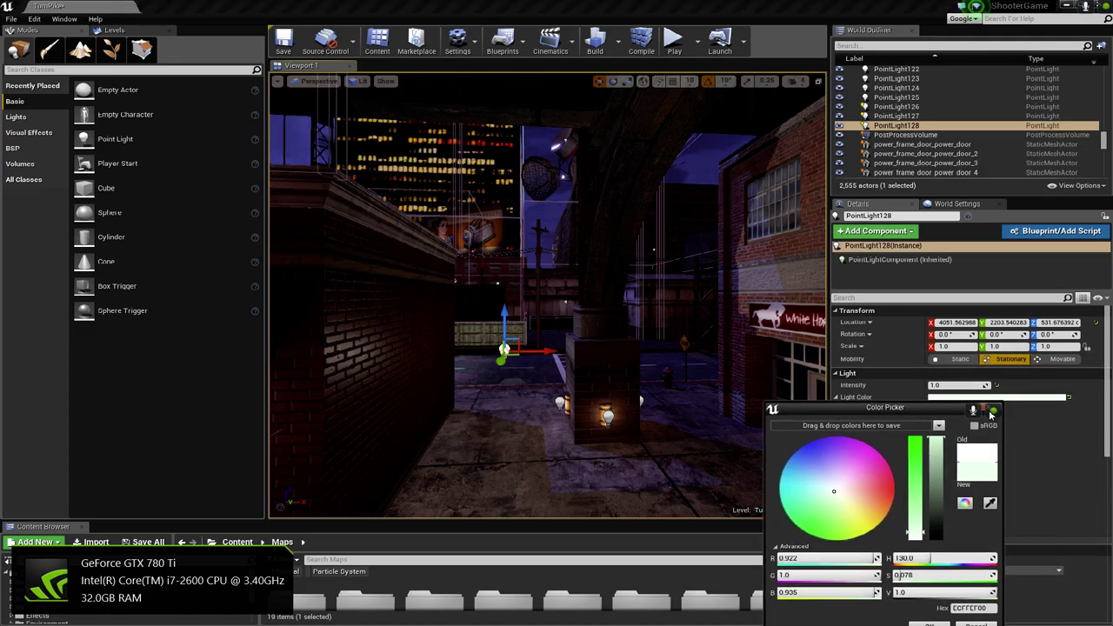
pyautogui.click(993, 409)
pyautogui.click(949, 385)
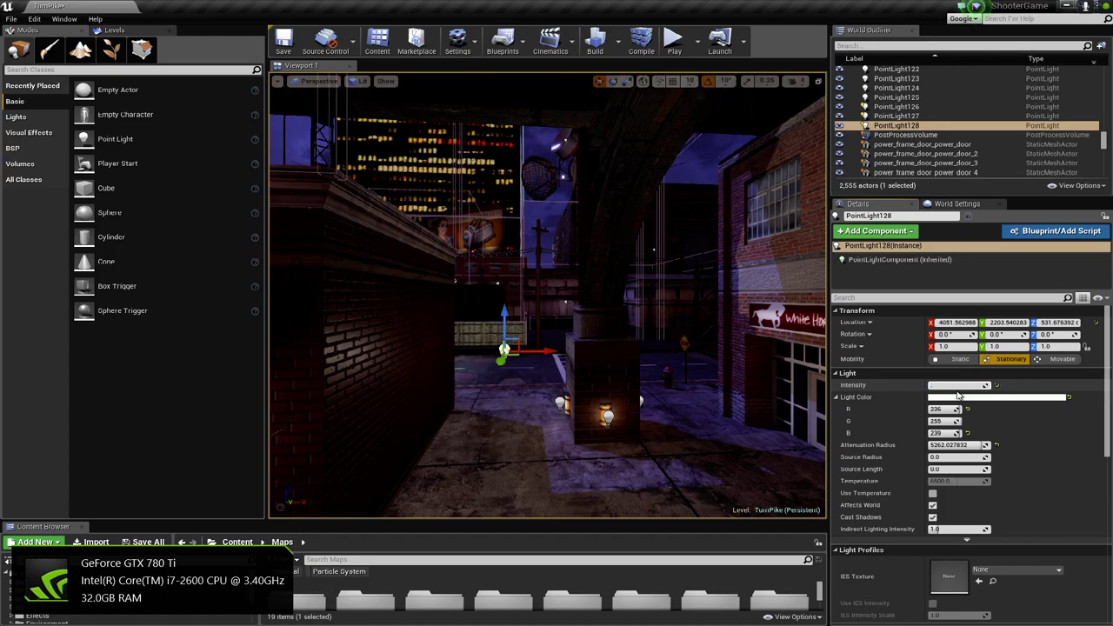
pyautogui.write('0.5')
pyautogui.press('Return')
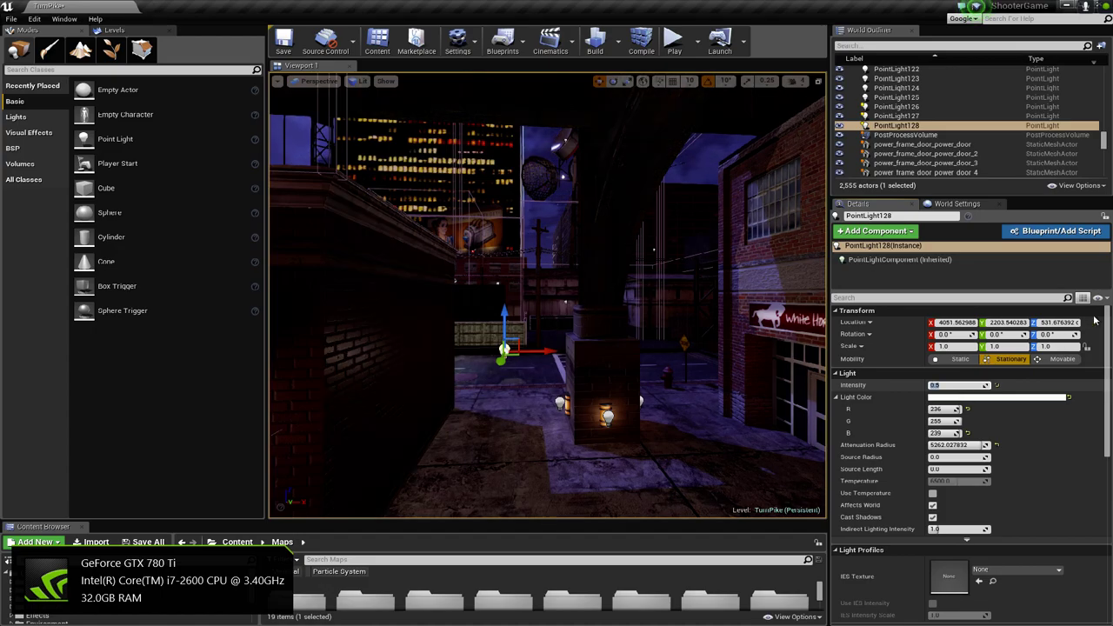
# Reposition the point light beside the brick building at about X 4034, Y 2263.
pyautogui.moveTo(551, 352); pyautogui.dragTo(484, 352)
pyautogui.moveTo(591, 381); pyautogui.dragTo(483, 379, button='right')
pyautogui.moveTo(623, 368); pyautogui.dragTo(764, 447)
# Examine the lighting along the underpass, the brick yard and the night sky with its moon and towers.
pyautogui.moveTo(629, 405); pyautogui.dragTo(581, 396, button='right')
pyautogui.moveTo(663, 440); pyautogui.dragTo(531, 424, button='right')
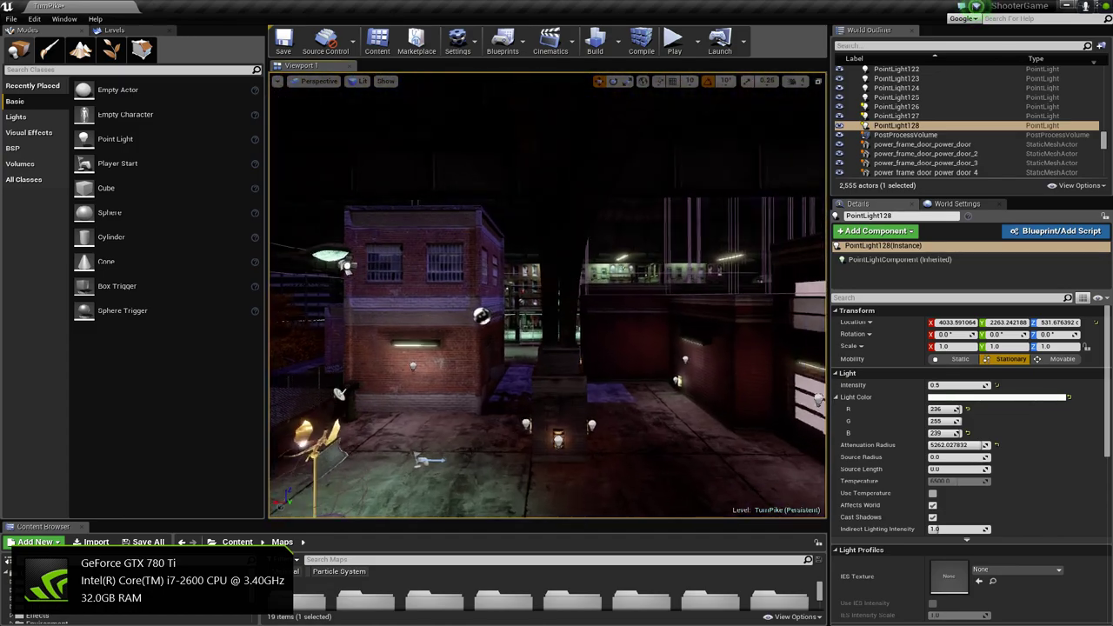
pyautogui.press('w')
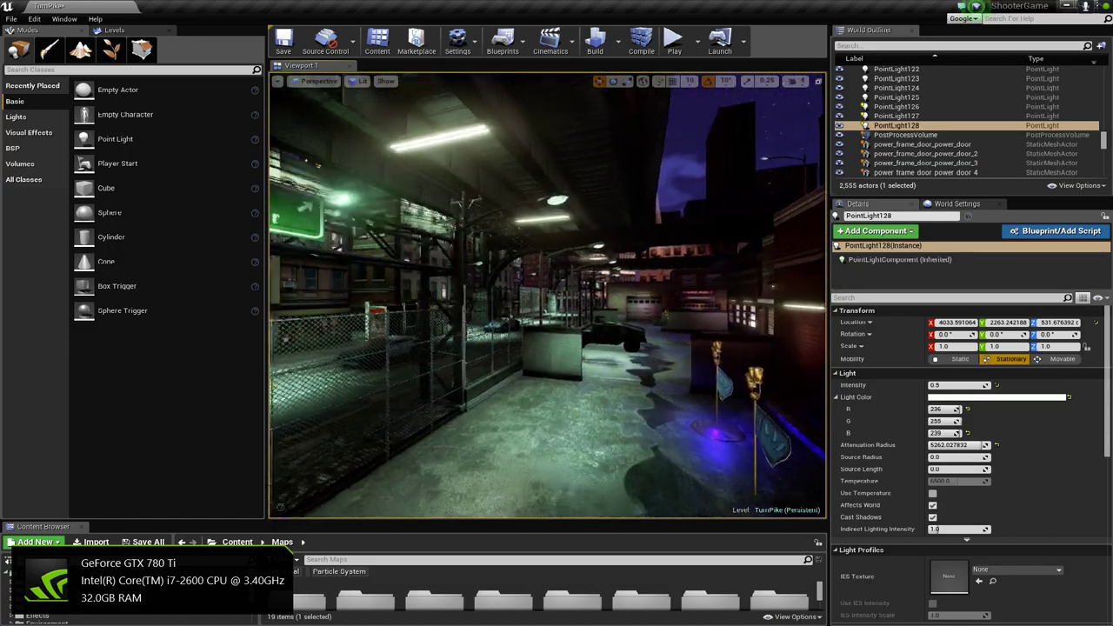
pyautogui.press('w')
pyautogui.moveTo(548, 295); pyautogui.dragTo(348, 300, button='right')
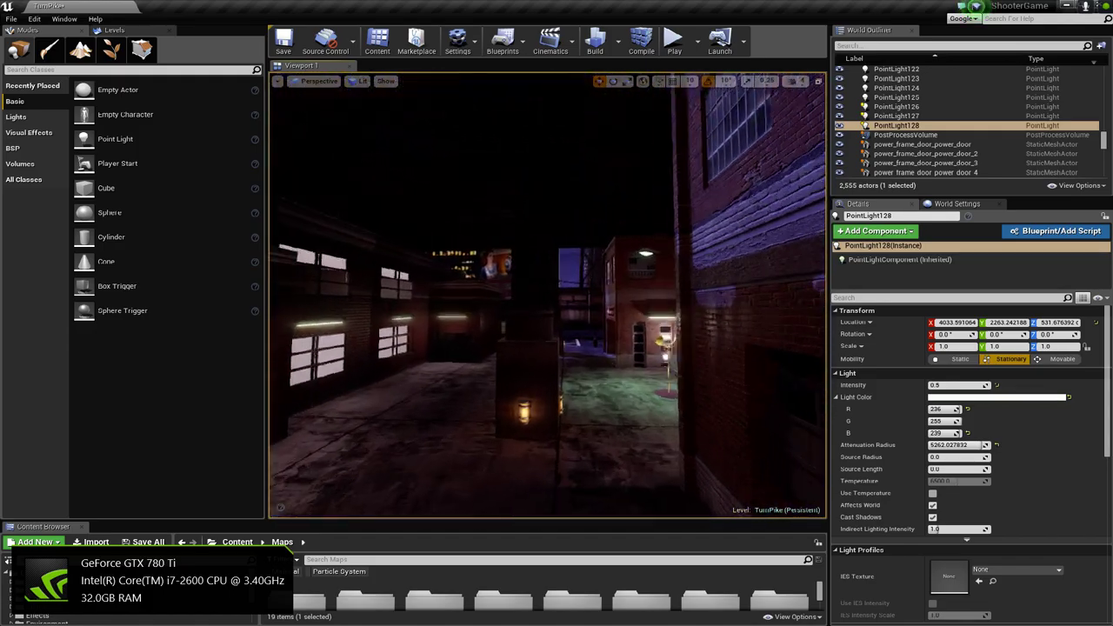
pyautogui.moveTo(524, 479); pyautogui.dragTo(524, 479, button='right')
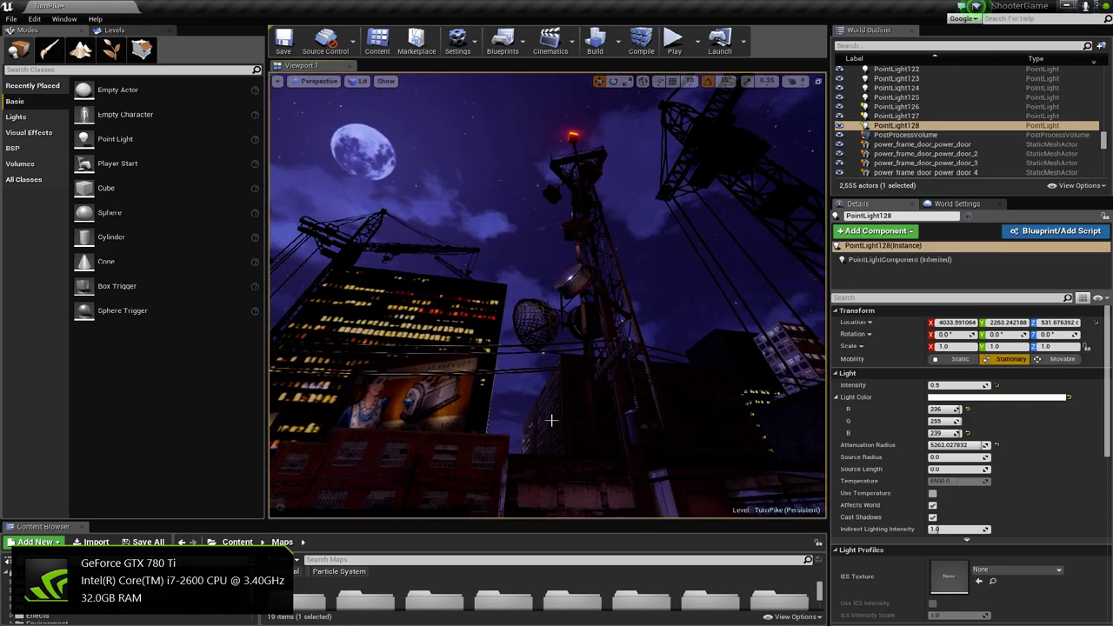
pyautogui.moveTo(560, 420); pyautogui.dragTo(444, 444, button='right')
# Search the level's actors for "pro", select the PostProcessVolume and expand its Ambient Cubemap settings.
pyautogui.click(642, 132)
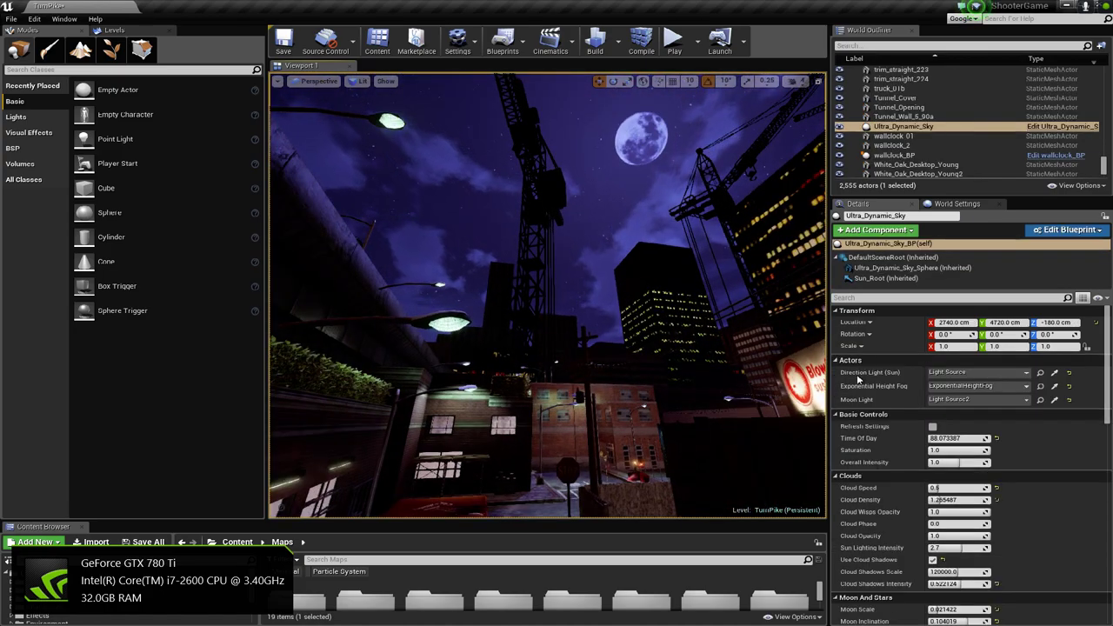
pyautogui.click(907, 46)
pyautogui.write('pro')
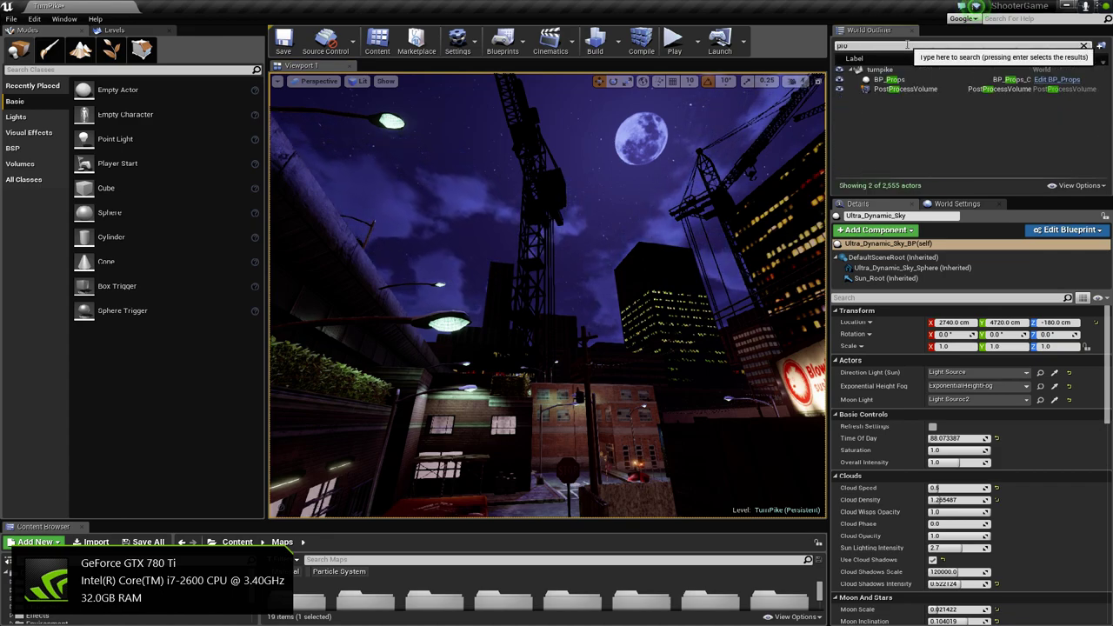
pyautogui.click(905, 88)
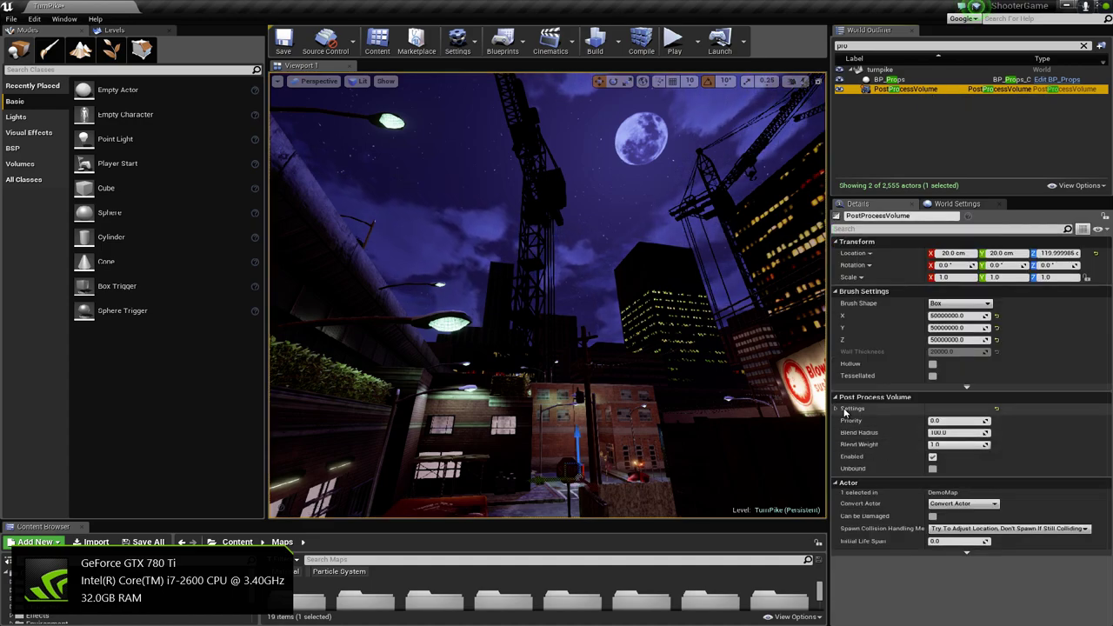
pyautogui.click(852, 408)
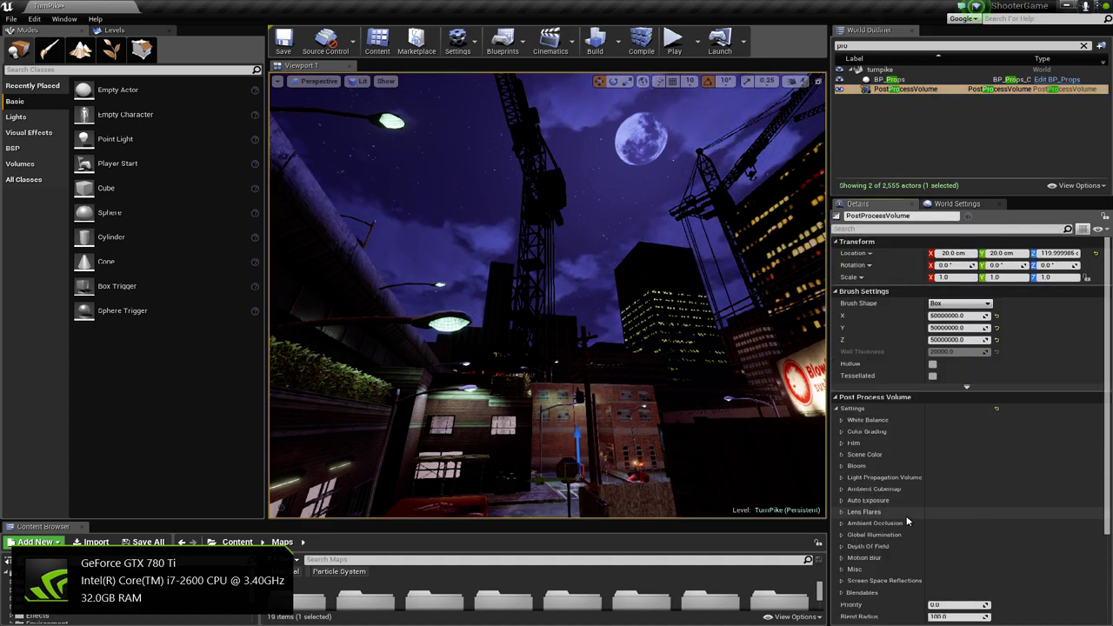
pyautogui.click(841, 490)
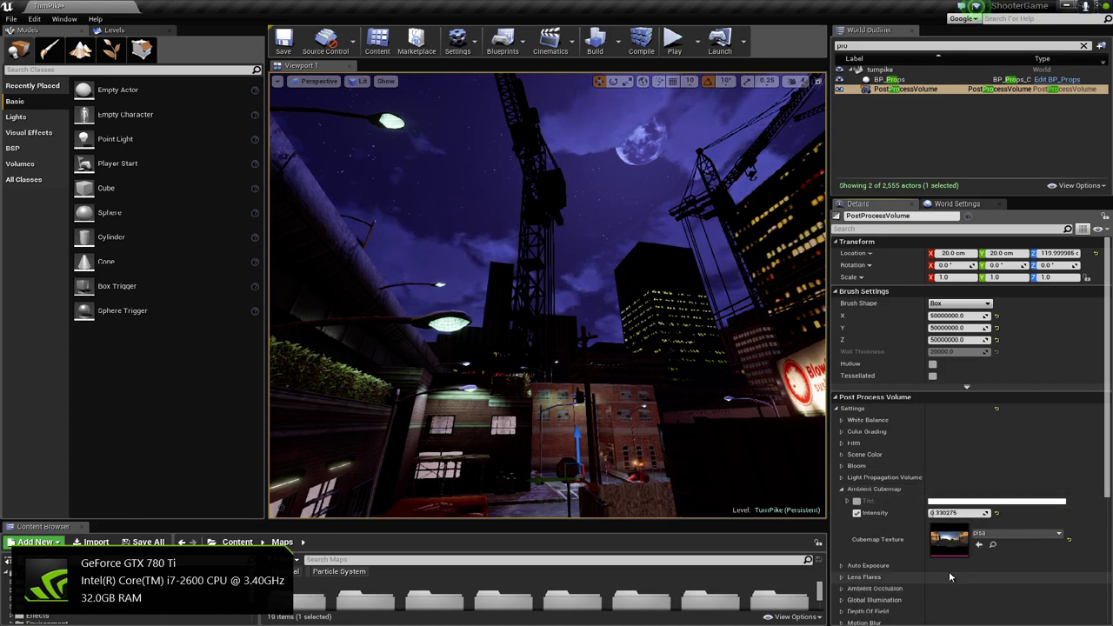
# Compare the dark brick alley with the Ambient Cubemap intensity override switched off and on again.
pyautogui.moveTo(502, 412); pyautogui.dragTo(504, 444, button='right')
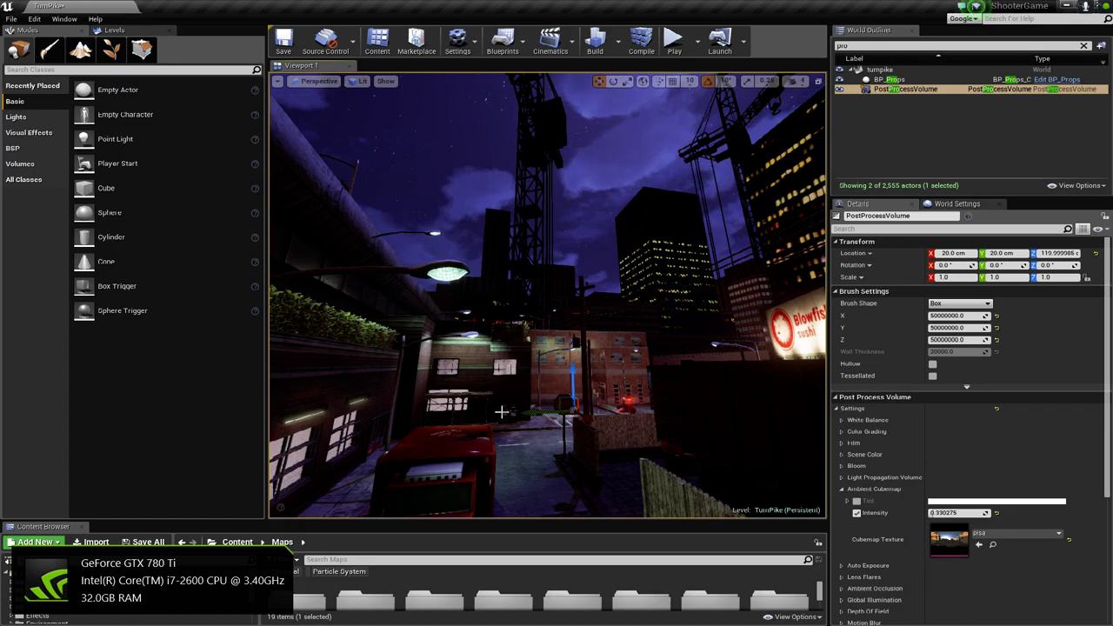
pyautogui.moveTo(502, 411); pyautogui.dragTo(652, 449, button='right')
pyautogui.press('w')
pyautogui.moveTo(657, 406); pyautogui.dragTo(667, 261, button='right')
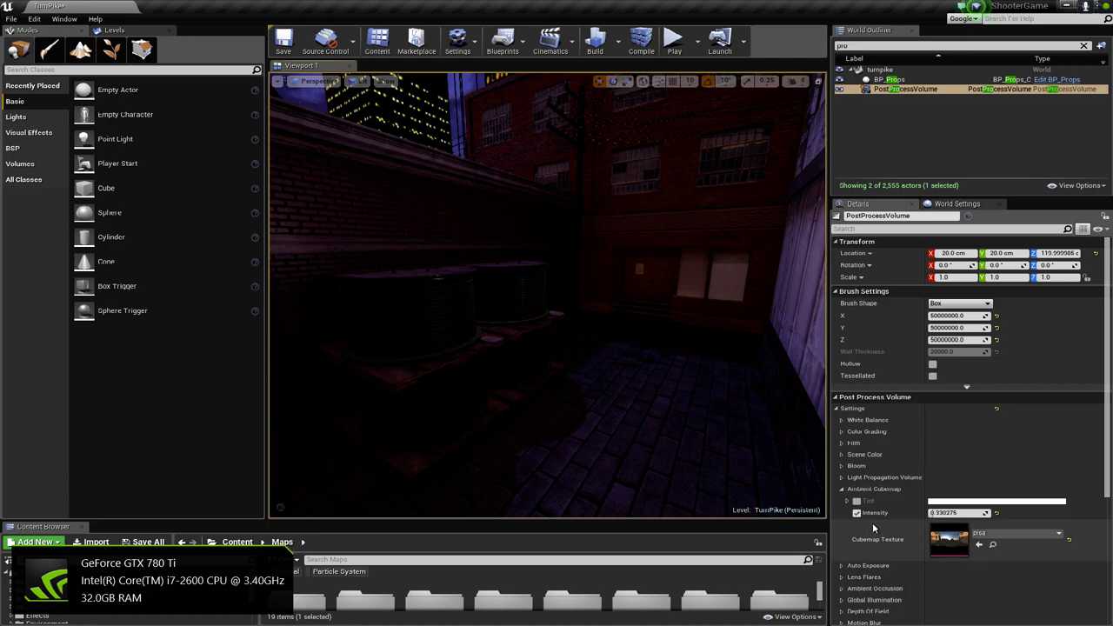
pyautogui.click(857, 513)
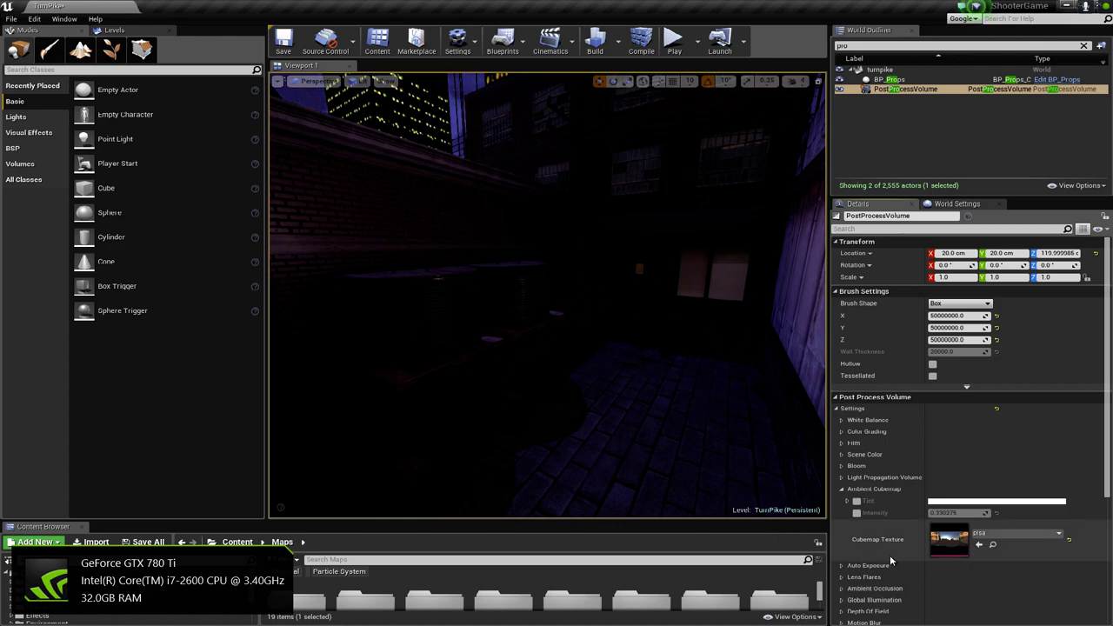
pyautogui.click(857, 513)
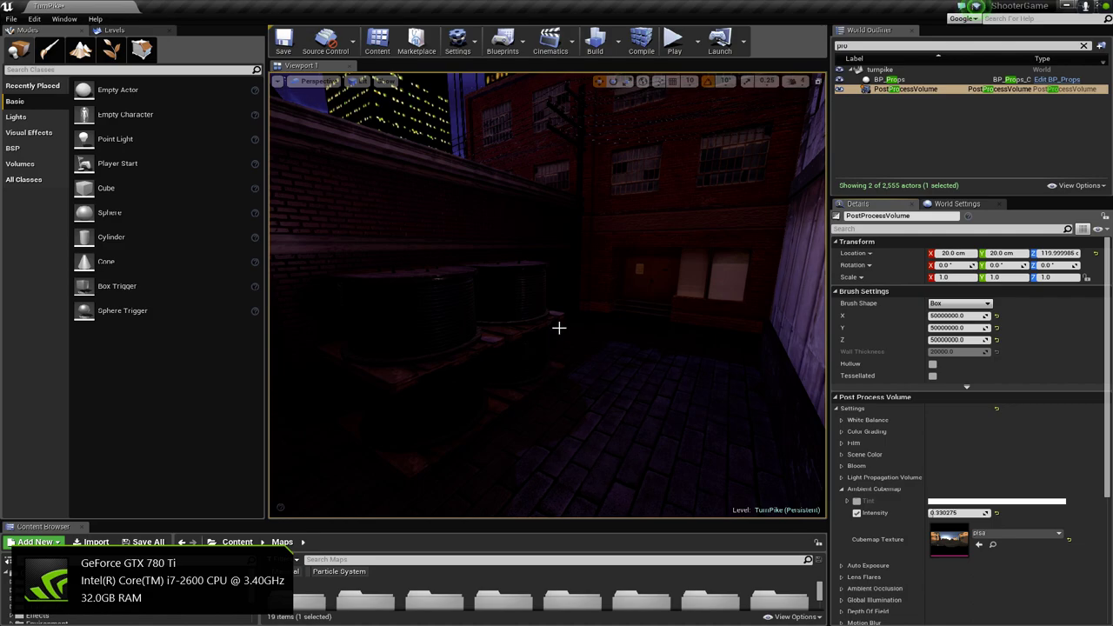
# Check the alley's point light, then reselect the PostProcessVolume and compare the view without and with its ambient cubemap.
pyautogui.moveTo(559, 328); pyautogui.dragTo(581, 319, button='right')
pyautogui.click(540, 220)
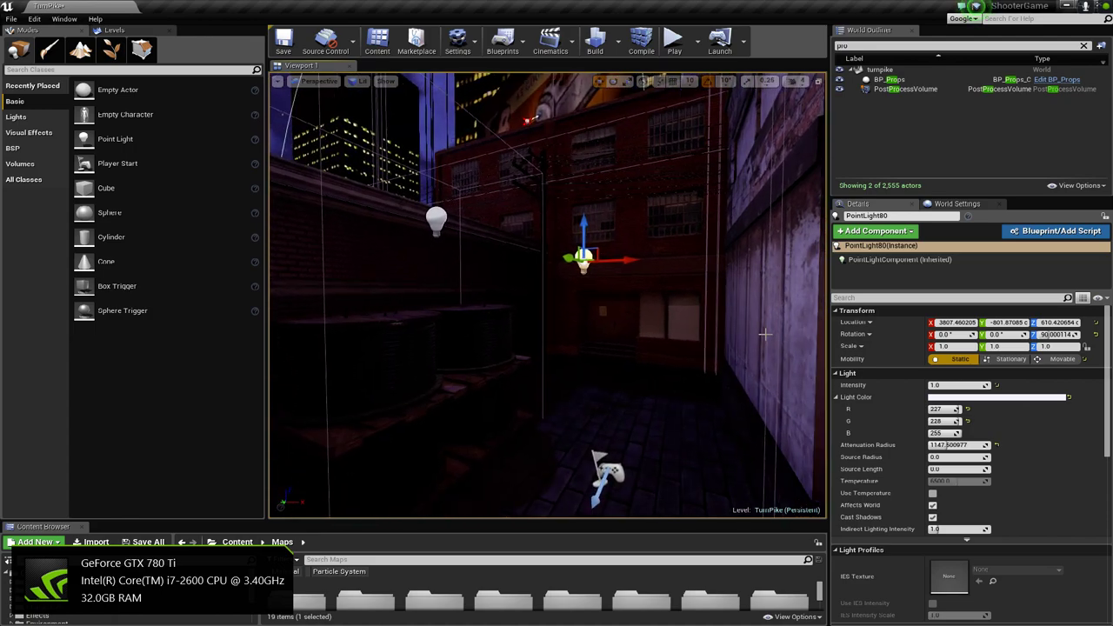
pyautogui.click(905, 89)
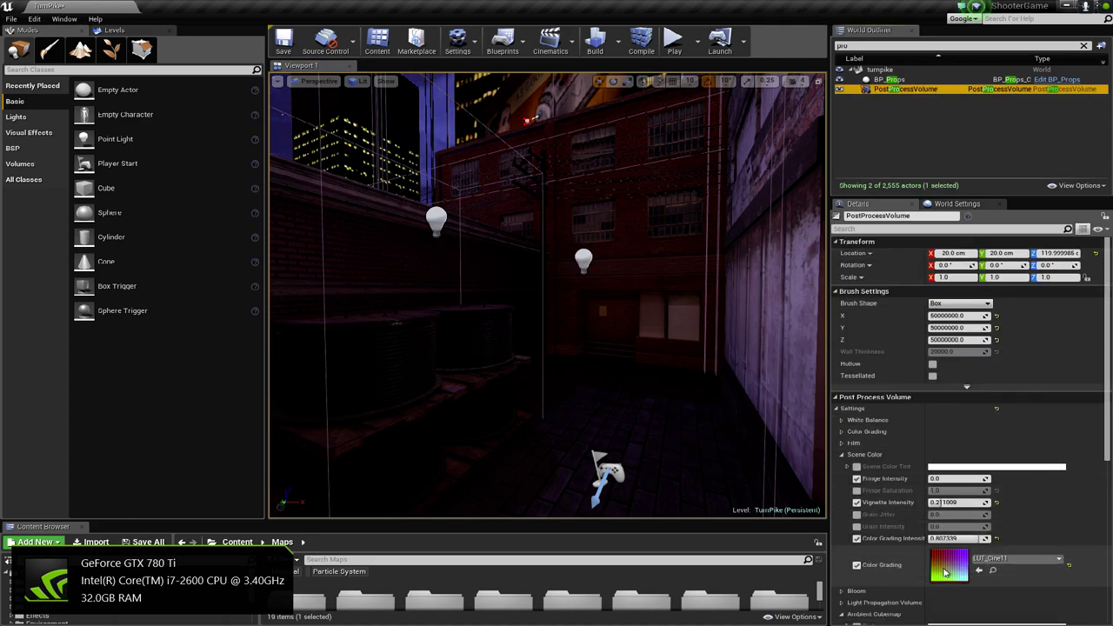
pyautogui.scroll(-2, 957, 461)
pyautogui.scroll(-3, 957, 453)
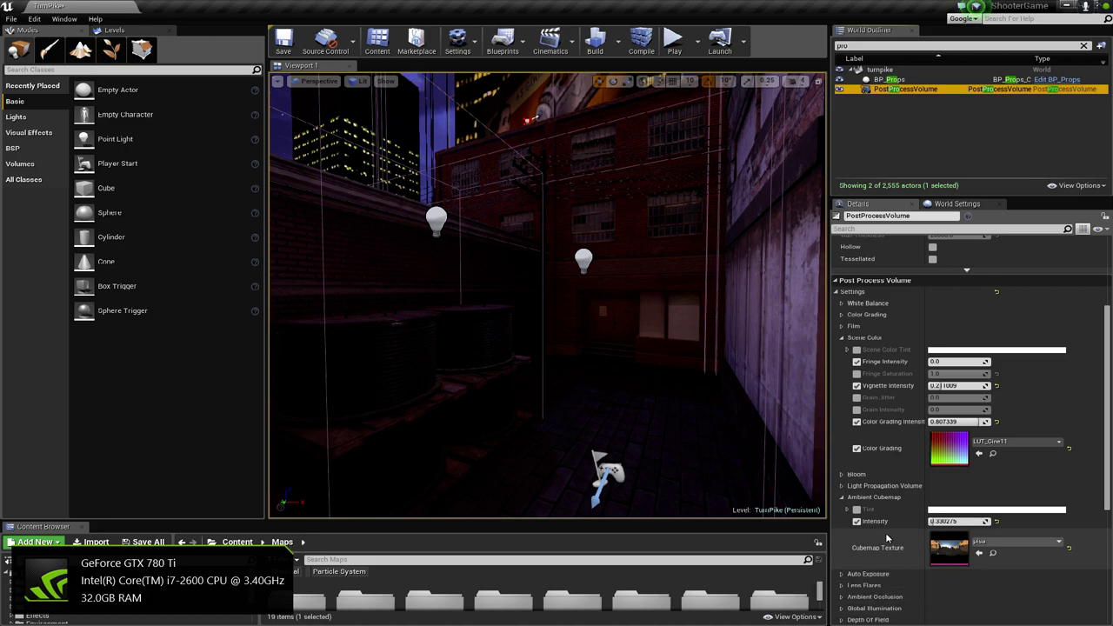
pyautogui.click(858, 522)
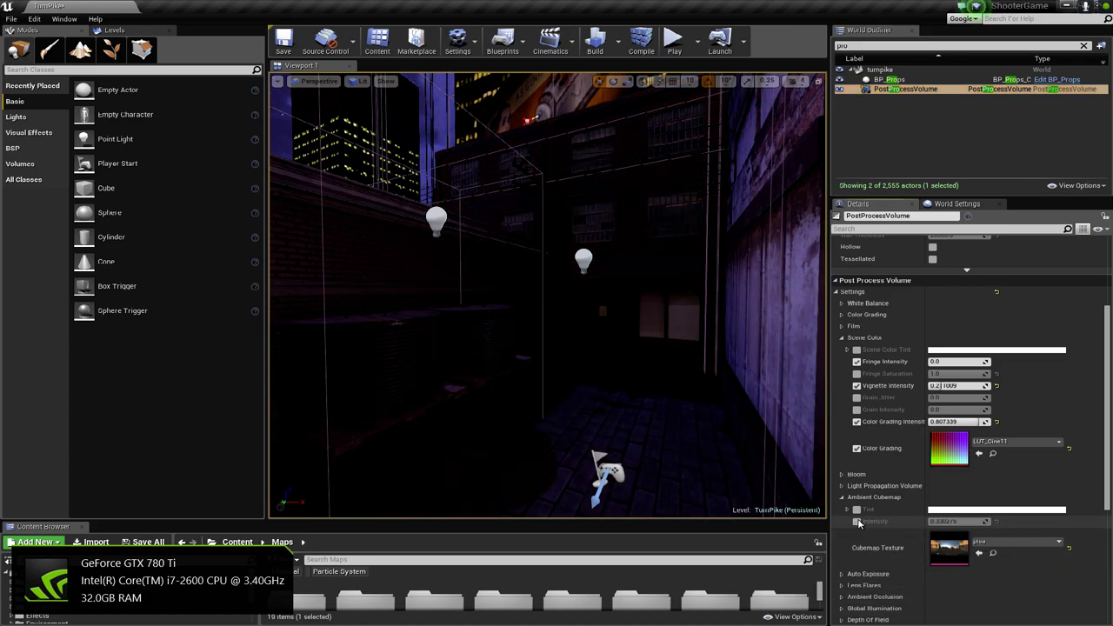
pyautogui.click(858, 522)
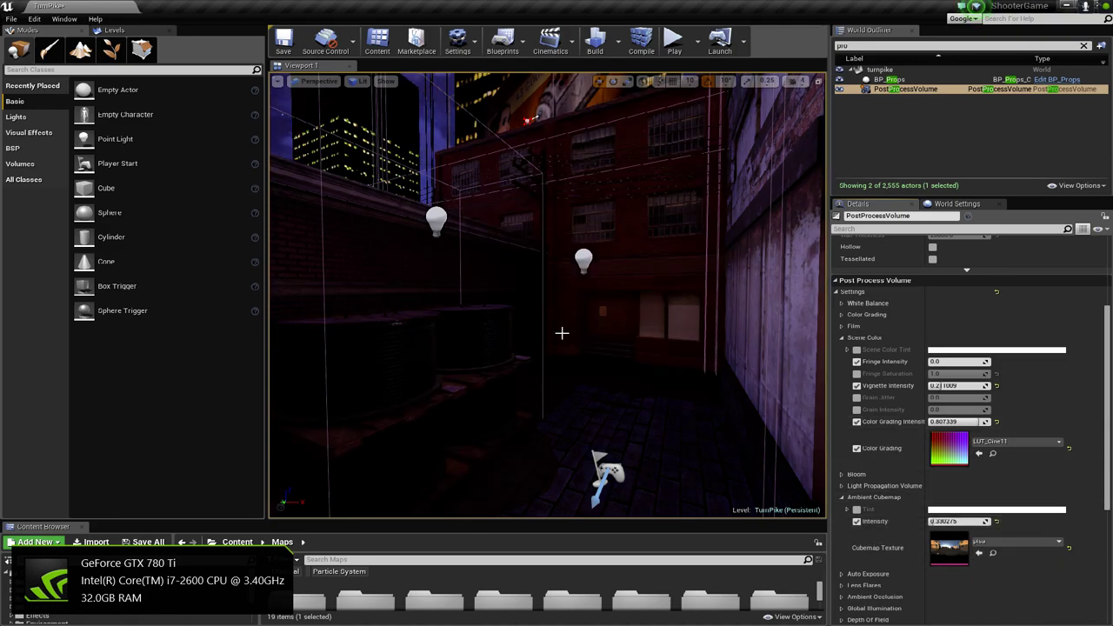
# Examine the ambient fill in the alley's dark corners and out along the street by the stop sign.
pyautogui.press('w')
pyautogui.moveTo(560, 332)
pyautogui.mouseDown(button='right')
pyautogui.moveTo(570, 342)
pyautogui.moveTo(550, 332)
pyautogui.mouseUp(button='right')
pyautogui.moveTo(593, 405)
pyautogui.mouseDown(button='right')
pyautogui.moveTo(599, 426)
pyautogui.moveTo(605, 409)
pyautogui.mouseUp(button='right')
pyautogui.press('s')
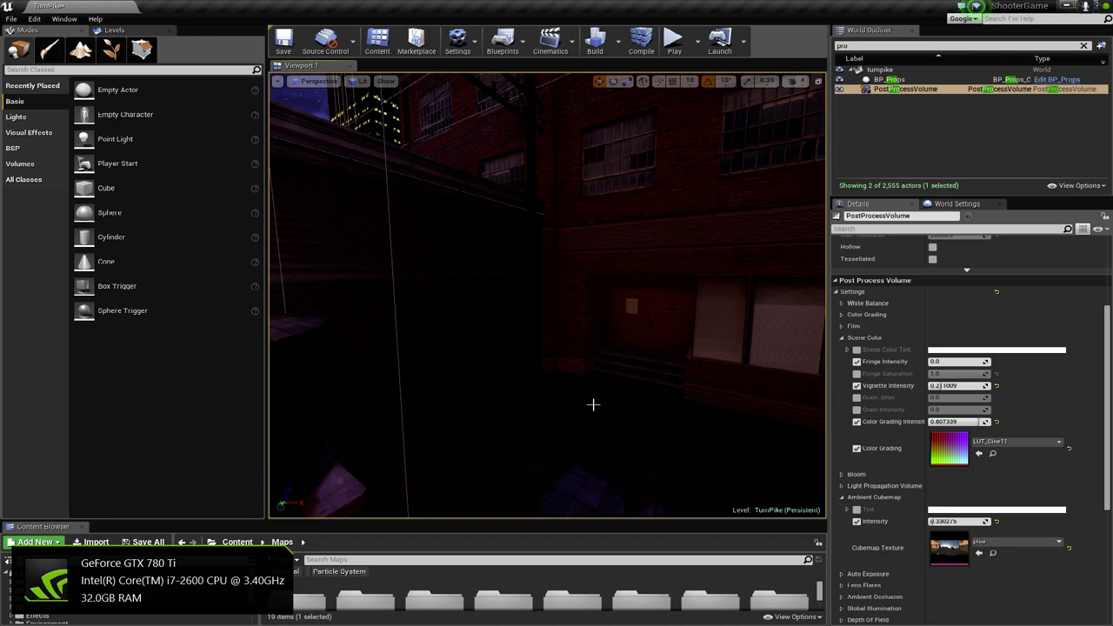
pyautogui.moveTo(592, 405); pyautogui.dragTo(591, 394, button='right')
pyautogui.moveTo(713, 415); pyautogui.dragTo(609, 407, button='right')
pyautogui.moveTo(517, 328); pyautogui.dragTo(550, 385, button='right')
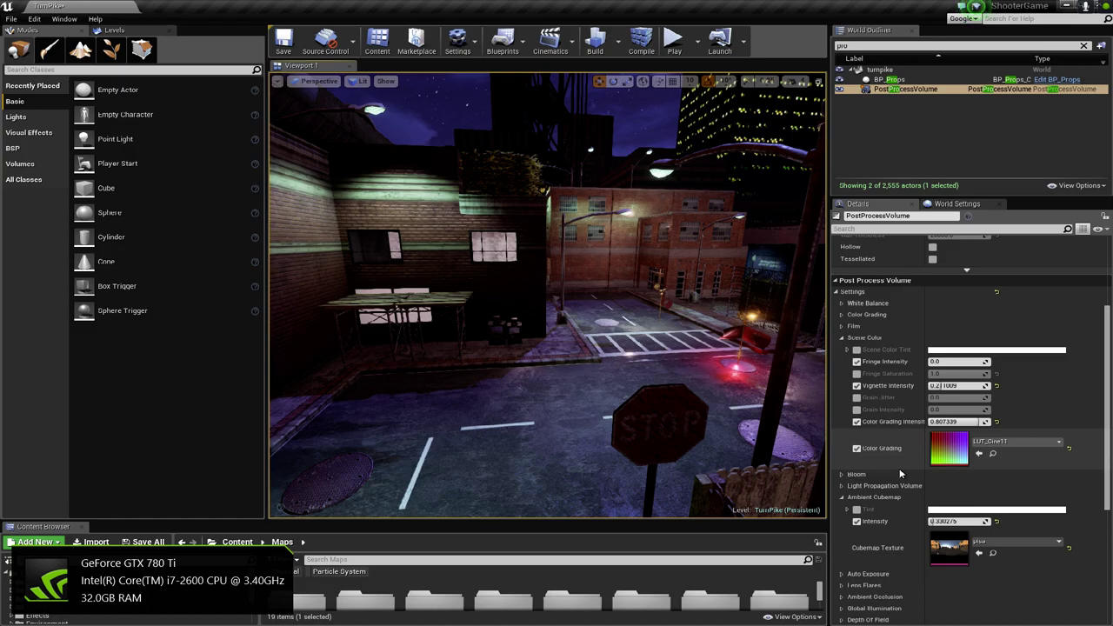
# Compare the street around the red truck with the LUT_Cine11 color grading switched off and on again.
pyautogui.click(857, 449)
pyautogui.moveTo(526, 349); pyautogui.dragTo(774, 368, button='right')
pyautogui.press('w')
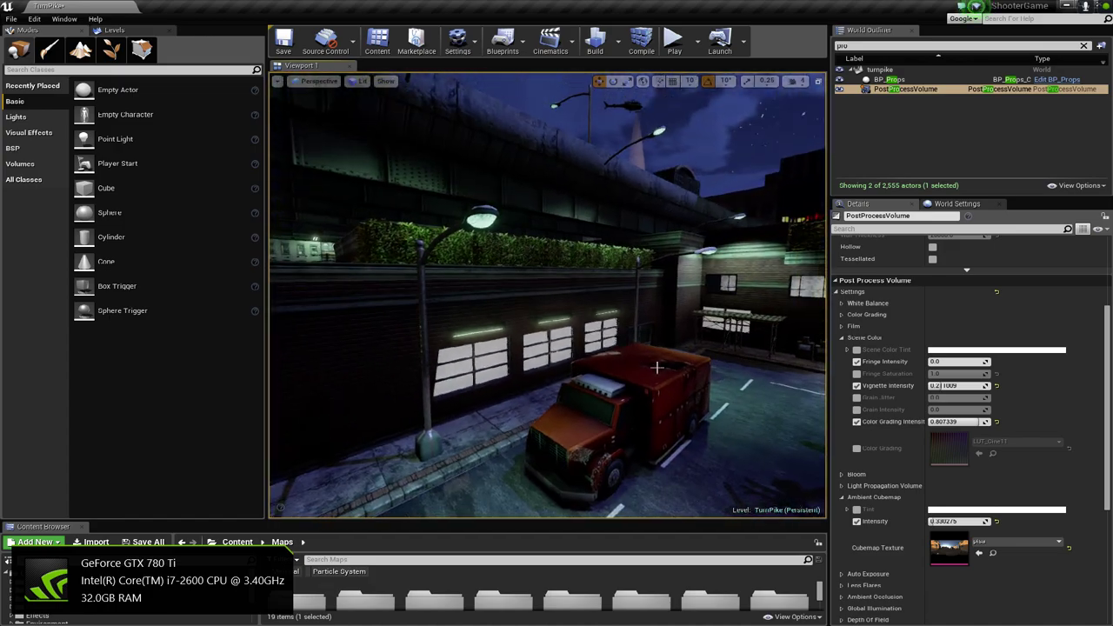
pyautogui.click(857, 448)
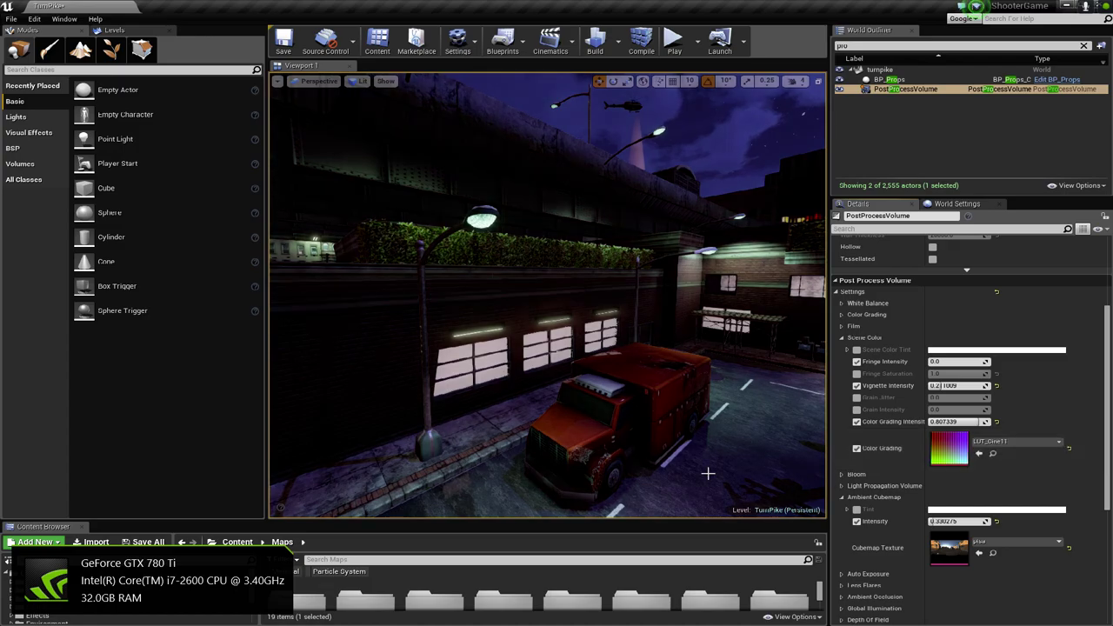
pyautogui.moveTo(572, 346); pyautogui.dragTo(609, 347, button='right')
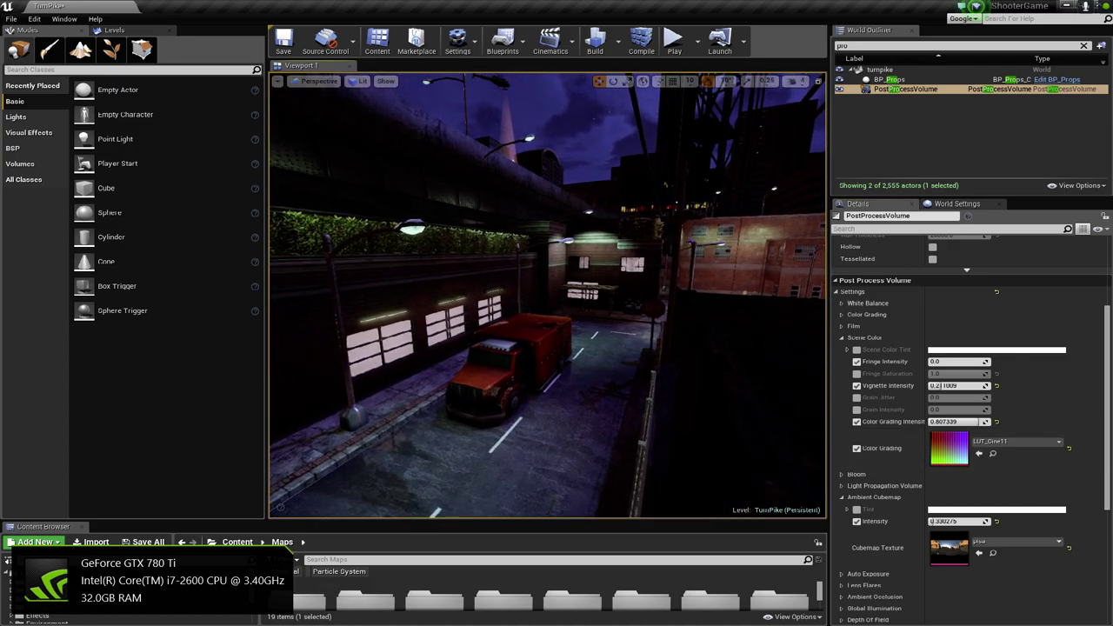
# Vary the Color Grading Intensity while viewing the street, settle on about 0.798, and check the result under the overpass.
pyautogui.press('w')
pyautogui.moveTo(609, 346); pyautogui.dragTo(576, 351, button='right')
pyautogui.moveTo(957, 422)
pyautogui.mouseDown()
pyautogui.moveTo(939, 422)
pyautogui.moveTo(986, 421)
pyautogui.moveTo(930, 422)
pyautogui.moveTo(946, 422)
pyautogui.mouseUp()
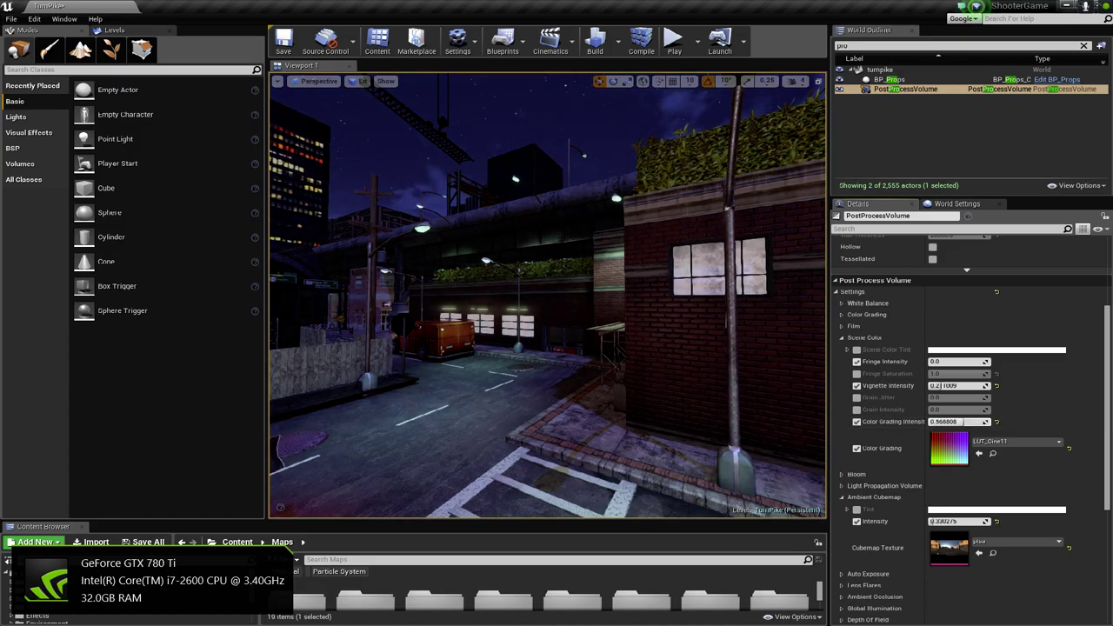
pyautogui.moveTo(530, 406); pyautogui.dragTo(810, 490, button='right')
pyautogui.press('s')
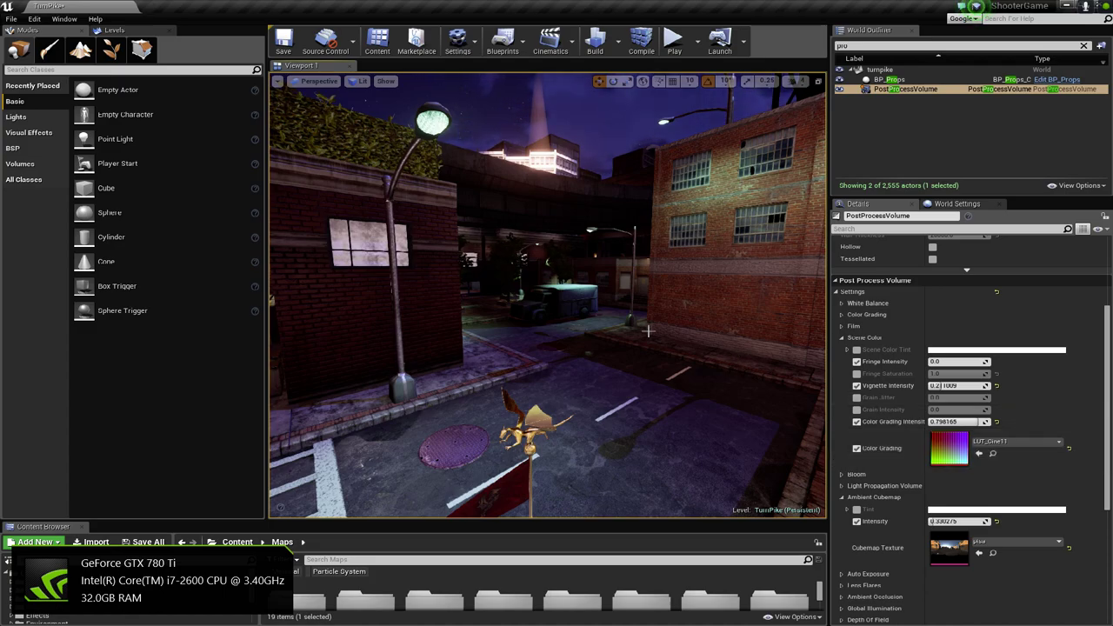
pyautogui.moveTo(582, 363); pyautogui.dragTo(617, 369, button='right')
pyautogui.moveTo(435, 405); pyautogui.dragTo(587, 357, button='right')
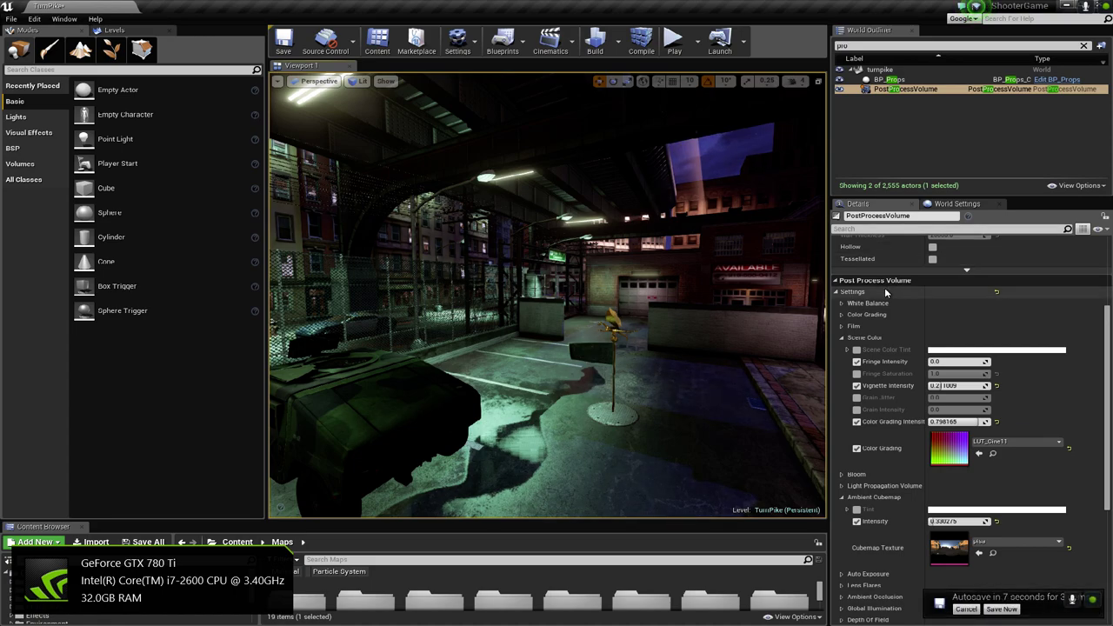
pyautogui.moveTo(760, 329); pyautogui.dragTo(471, 415, button='right')
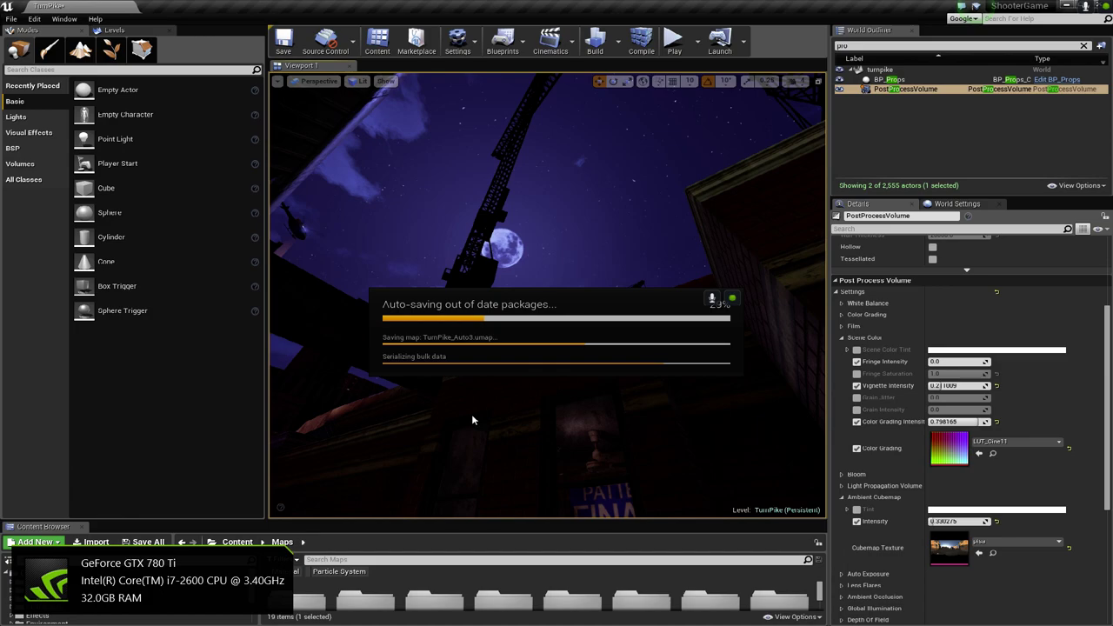
# Select the Ultra_Dynamic_Sky in the night sky and change the scene to daytime with Time Of Day at about 1100.9.
pyautogui.moveTo(513, 393); pyautogui.dragTo(405, 518, button='right')
pyautogui.press('w')
pyautogui.moveTo(482, 492); pyautogui.dragTo(390, 117, button='right')
pyautogui.click(390, 117)
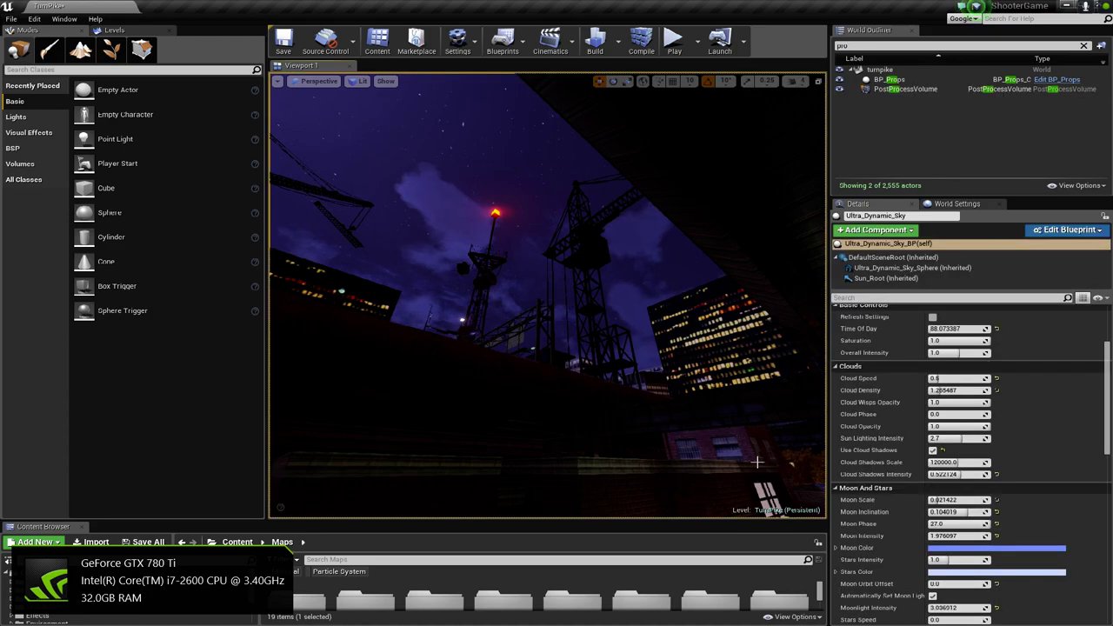
pyautogui.moveTo(660, 383); pyautogui.dragTo(549, 419, button='right')
pyautogui.press('w')
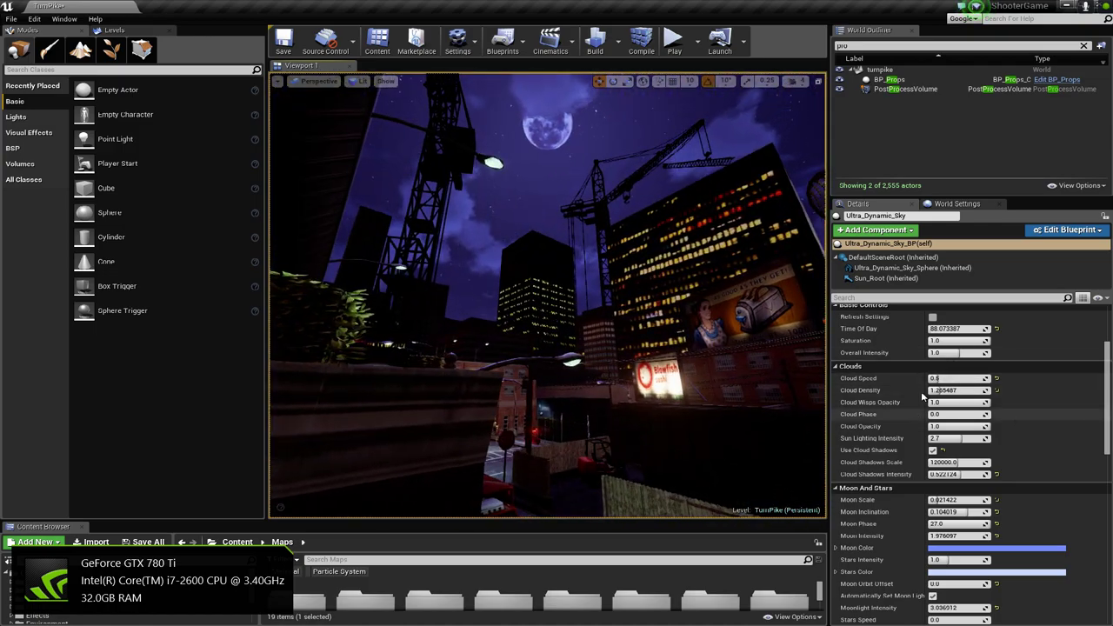
pyautogui.moveTo(955, 329); pyautogui.dragTo(983, 329)
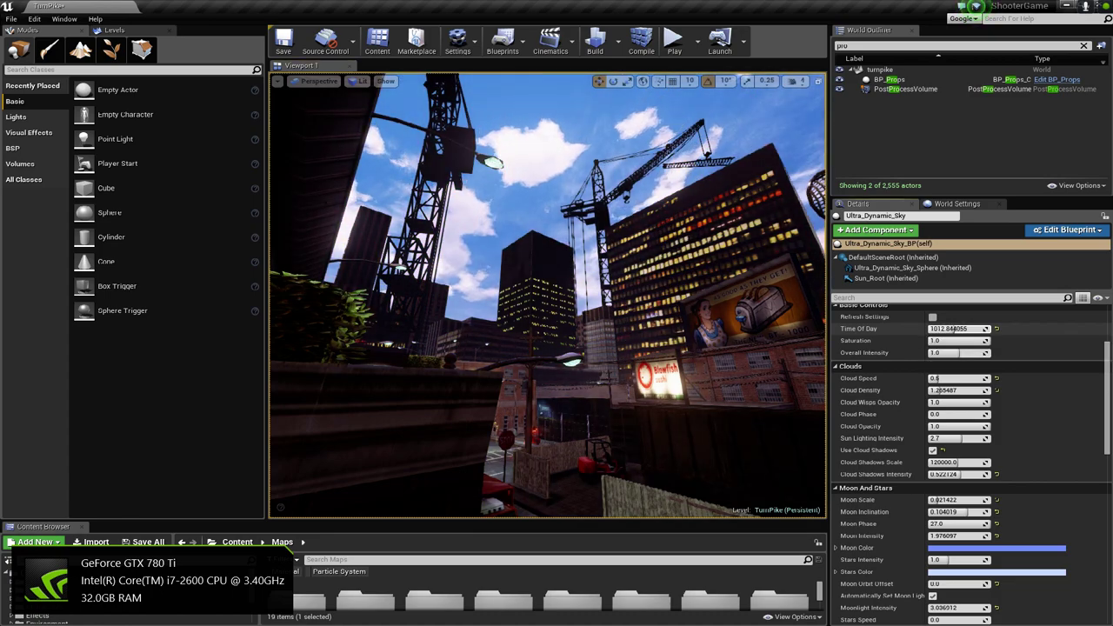
# Check the daylight under the overpass and by the red truck, and set the sky's Time Of Day to 0.0.
pyautogui.moveTo(741, 336); pyautogui.dragTo(652, 405, button='right')
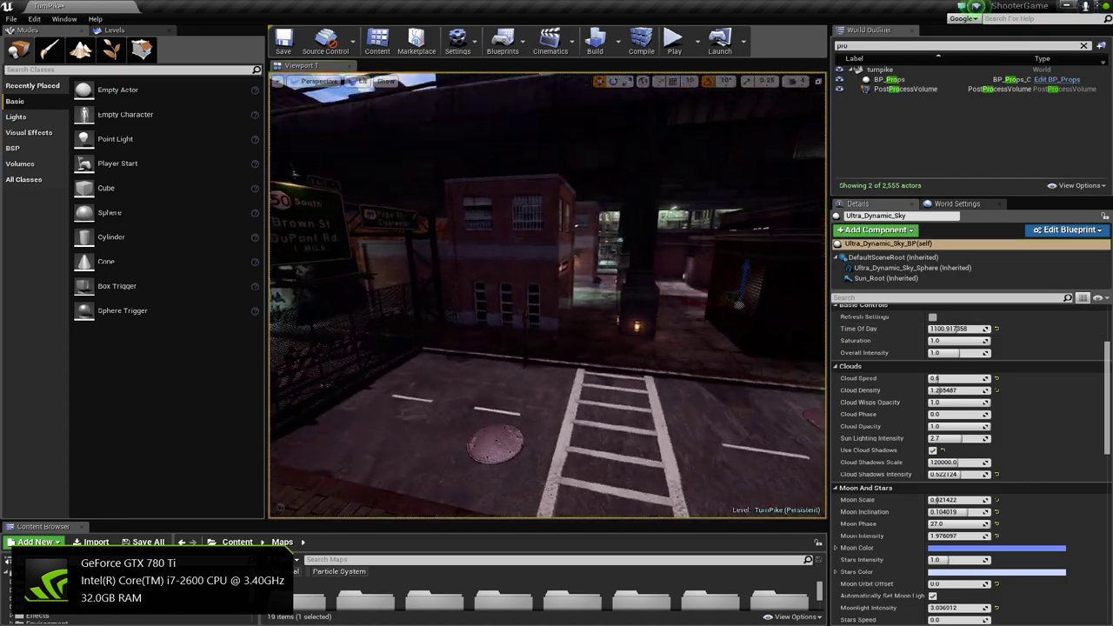
pyautogui.moveTo(548, 296); pyautogui.dragTo(674, 291, button='right')
pyautogui.moveTo(644, 327)
pyautogui.mouseDown(button='right')
pyautogui.moveTo(670, 331)
pyautogui.moveTo(639, 330)
pyautogui.mouseUp(button='right')
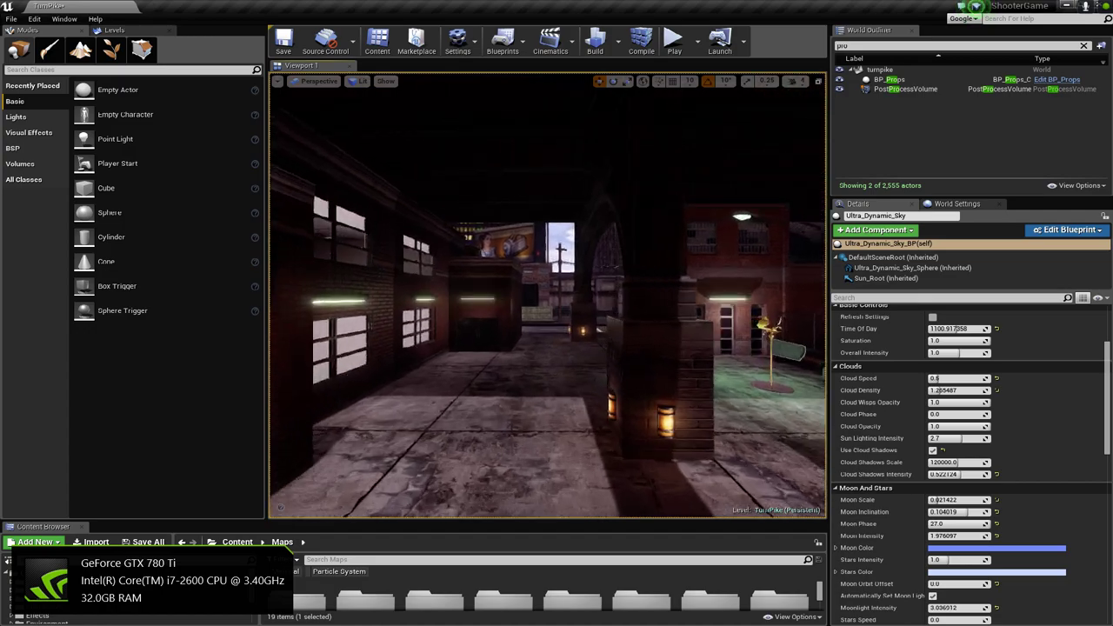
pyautogui.moveTo(640, 330); pyautogui.dragTo(631, 331, button='right')
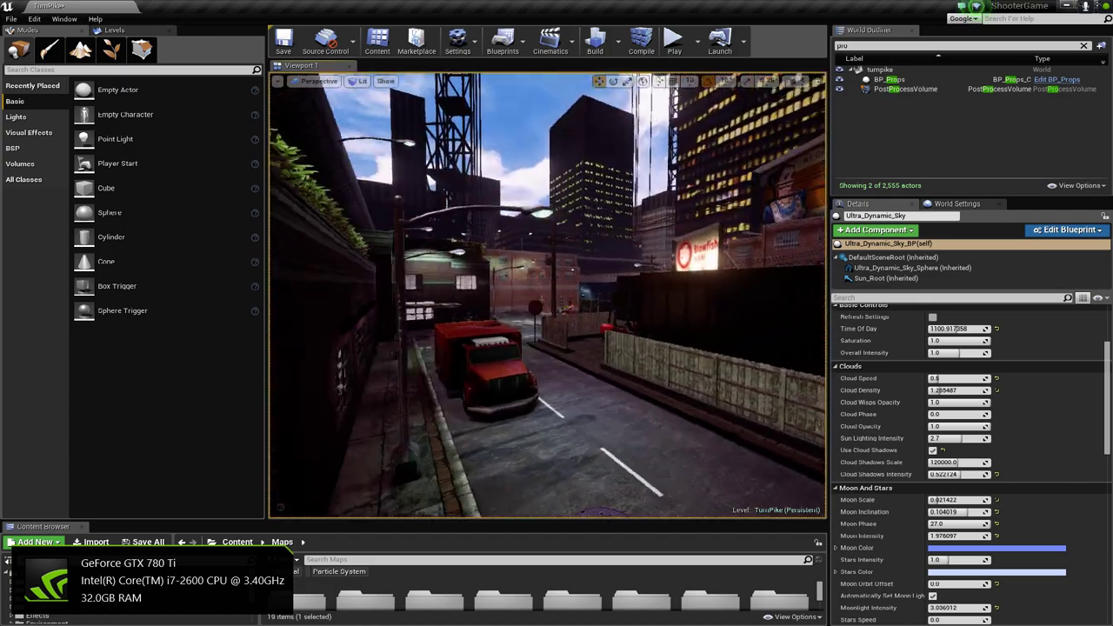
pyautogui.moveTo(957, 329); pyautogui.dragTo(941, 329)
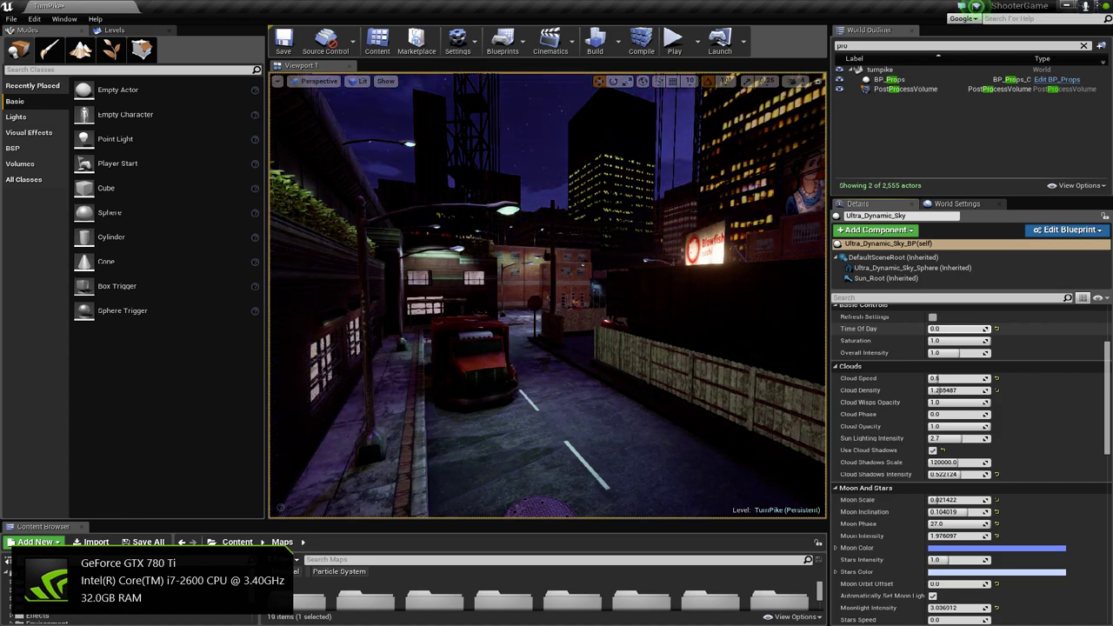
# Set the sky's Time Of Day to about 902.75 and check the daylight in the brick courtyard and on the street.
pyautogui.moveTo(933, 329)
pyautogui.mouseDown()
pyautogui.moveTo(974, 329)
pyautogui.moveTo(950, 329)
pyautogui.mouseUp()
pyautogui.moveTo(635, 284)
pyautogui.mouseDown(button='right')
pyautogui.moveTo(740, 253)
pyautogui.moveTo(770, 258)
pyautogui.moveTo(796, 291)
pyautogui.moveTo(634, 283)
pyautogui.mouseUp(button='right')
pyautogui.press('w')
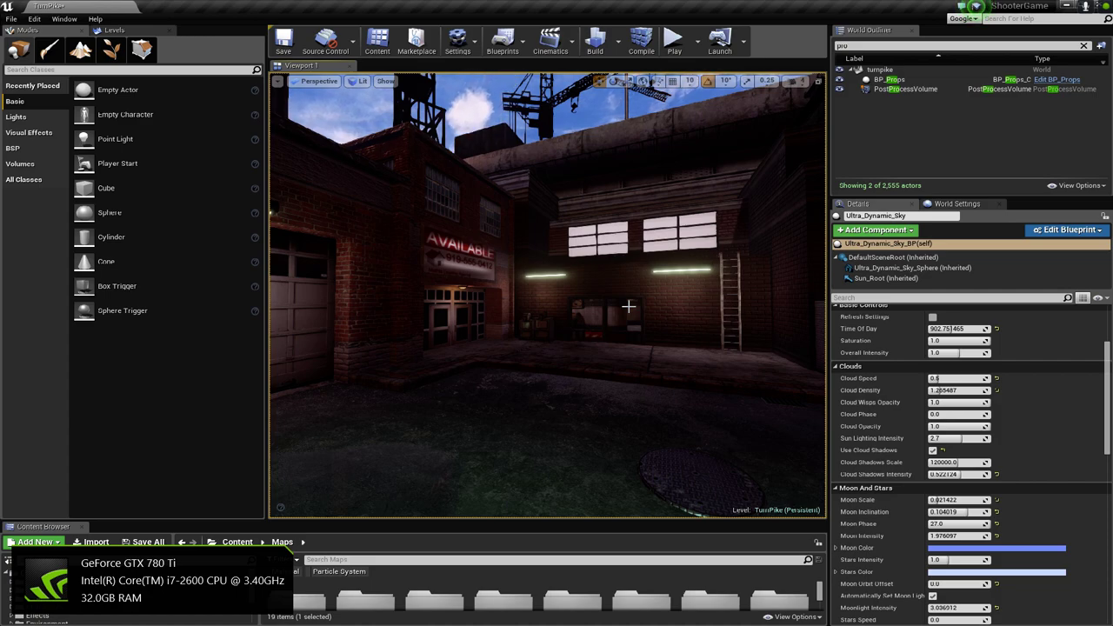
pyautogui.moveTo(573, 257); pyautogui.dragTo(558, 258, button='right')
pyautogui.moveTo(636, 279); pyautogui.dragTo(636, 280, button='right')
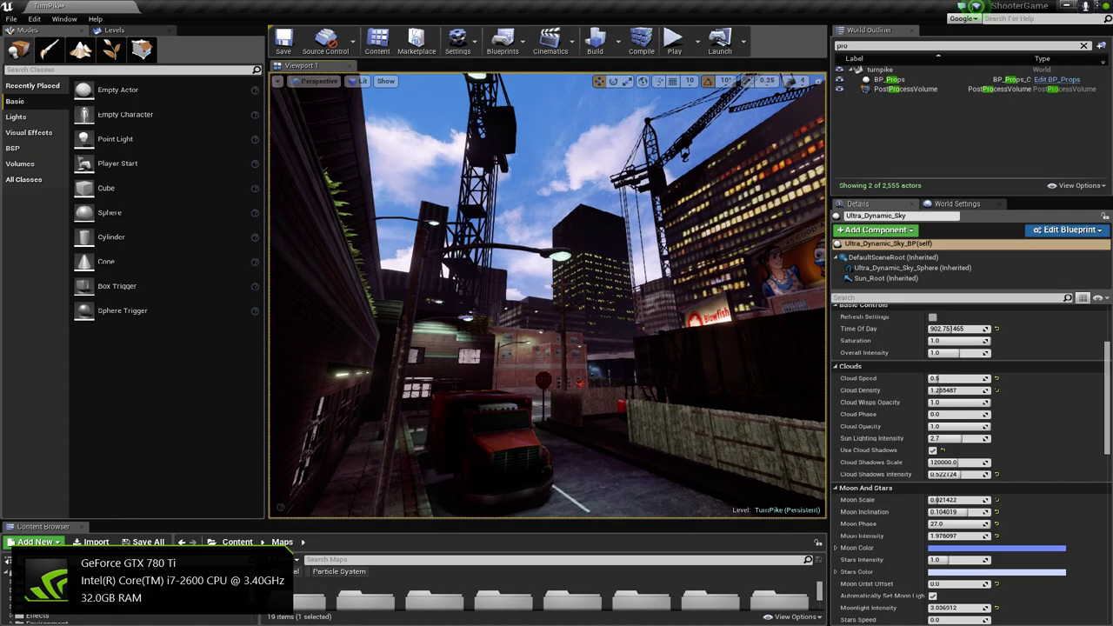
# Select the PostProcessVolume, try an Ambient Cubemap Intensity of about 1.98 in the shaded arches, and settle on about 1.03.
pyautogui.click(900, 88)
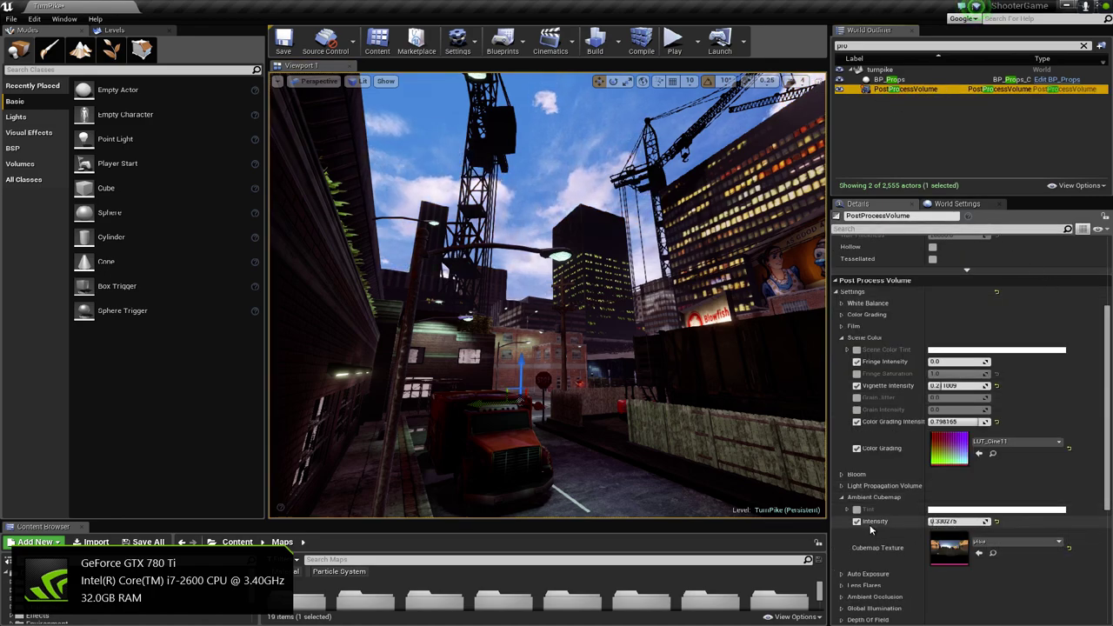
pyautogui.moveTo(963, 521); pyautogui.dragTo(958, 522)
pyautogui.moveTo(713, 391); pyautogui.dragTo(578, 407, button='right')
pyautogui.press('w')
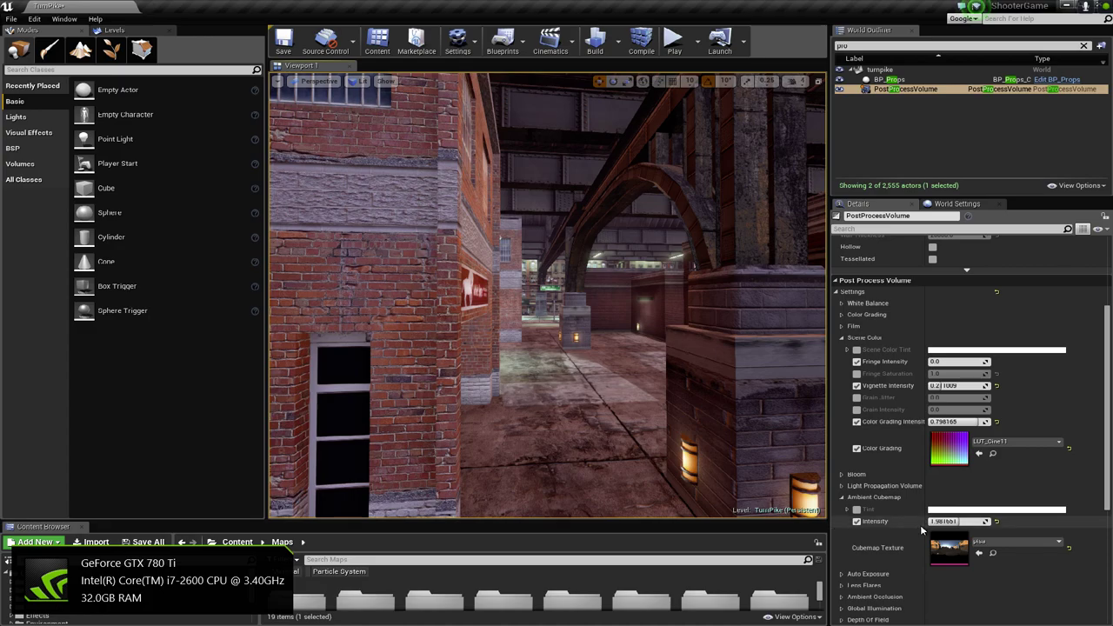
pyautogui.moveTo(948, 522); pyautogui.dragTo(950, 522)
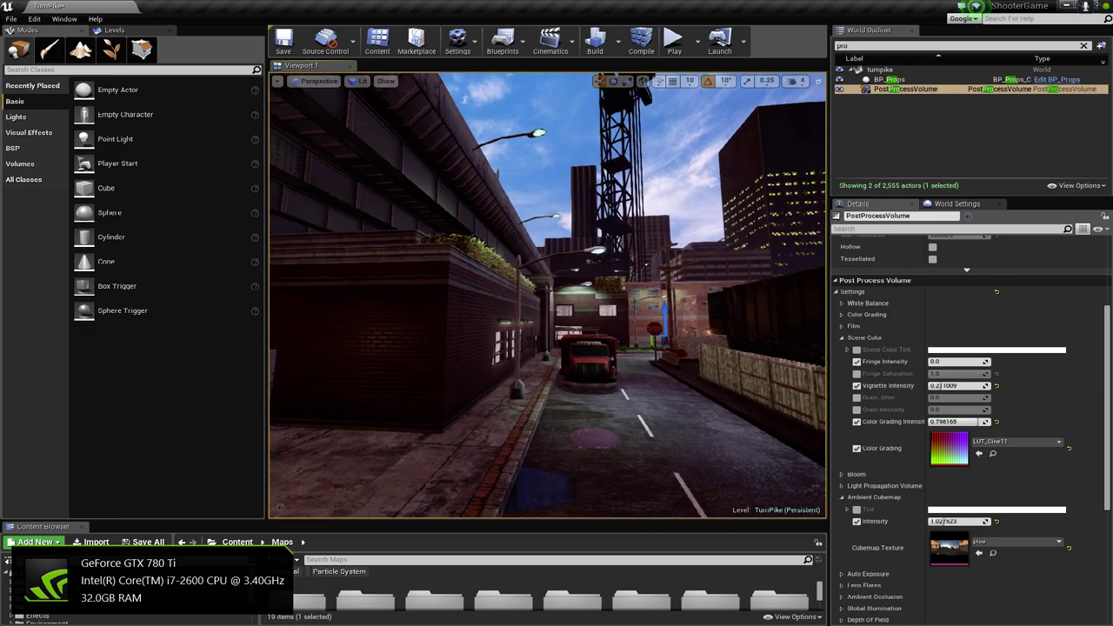
# Set the Color Grading Intensity to about 0.385 and check the daylight look in the parking area under the overpass.
pyautogui.moveTo(948, 422)
pyautogui.mouseDown()
pyautogui.moveTo(990, 422)
pyautogui.moveTo(950, 422)
pyautogui.mouseUp()
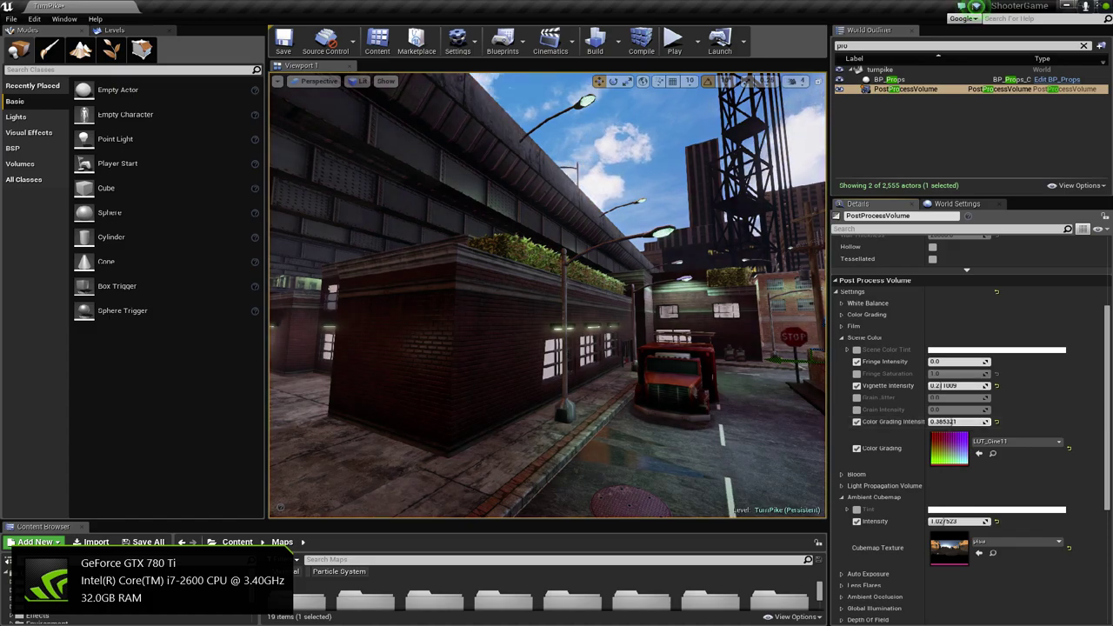
pyautogui.moveTo(518, 385); pyautogui.dragTo(304, 384, button='right')
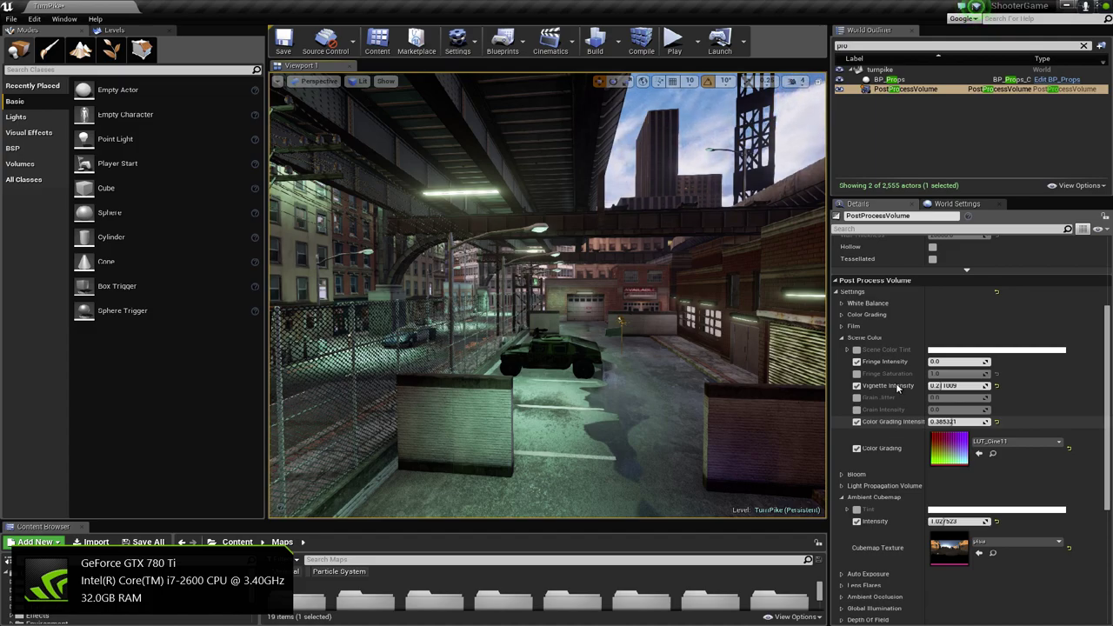
pyautogui.moveTo(575, 365); pyautogui.dragTo(417, 352, button='right')
pyautogui.moveTo(522, 344); pyautogui.dragTo(553, 359, button='right')
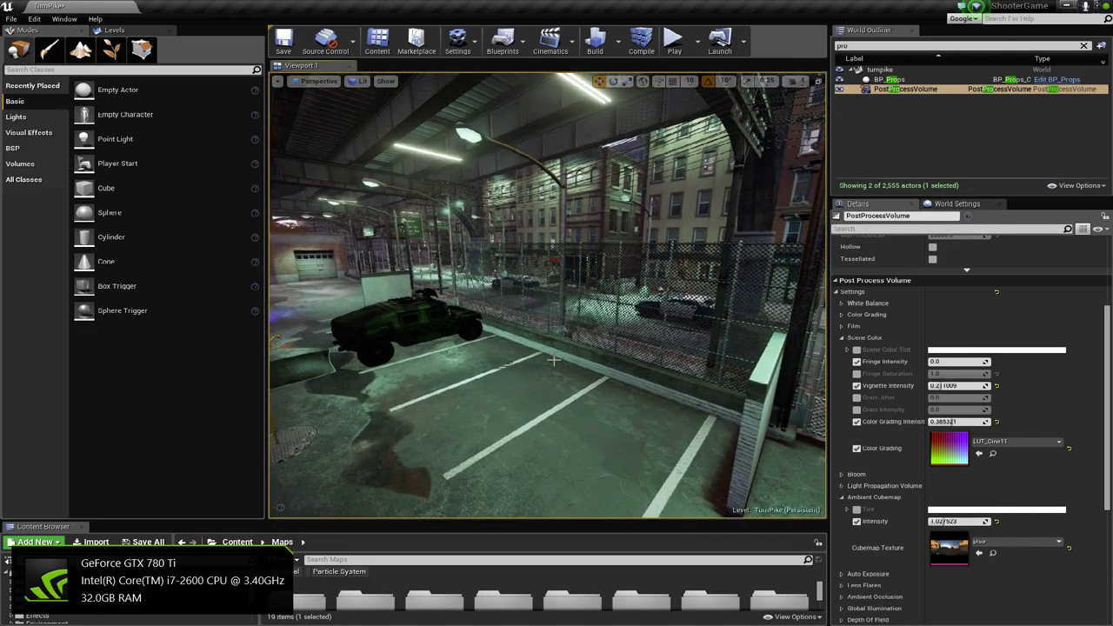